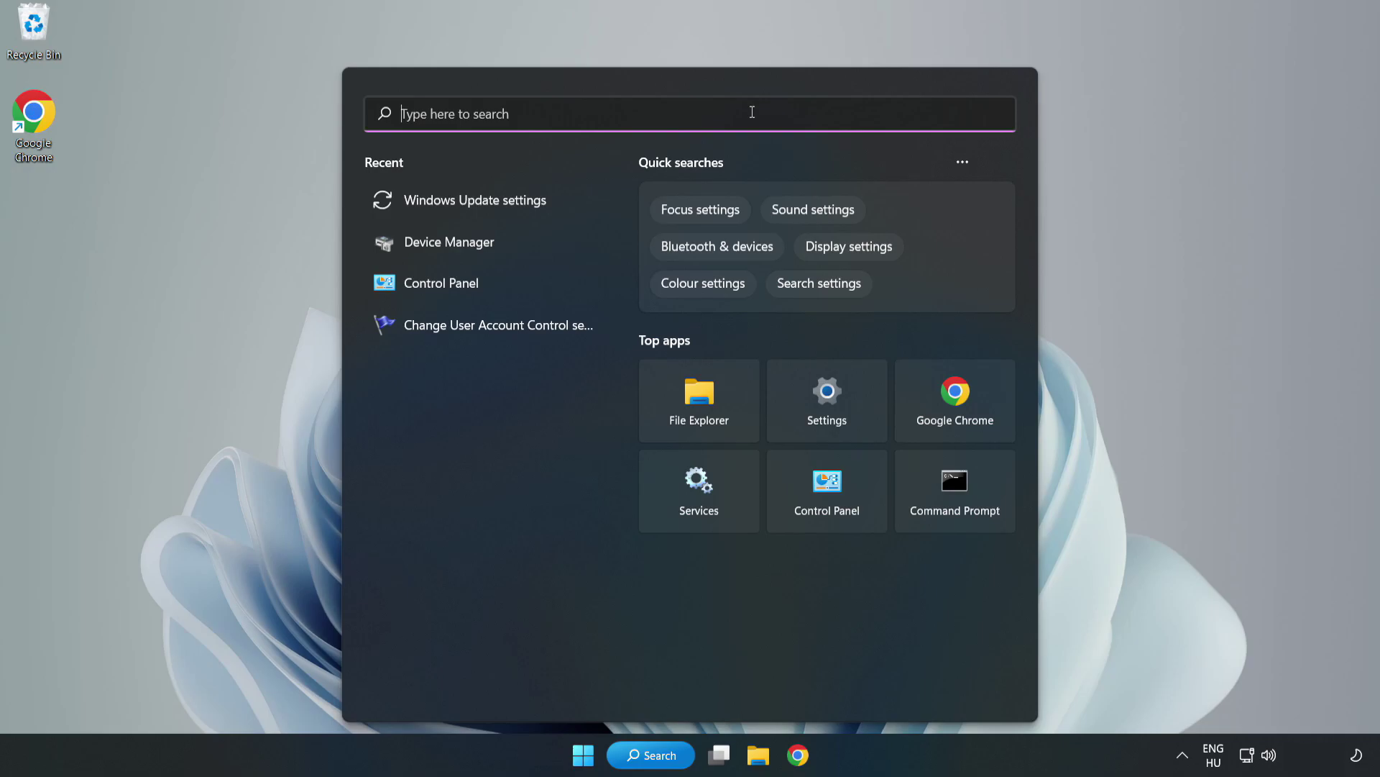
- Search Windows for "device manager", open Device Manager and move its window toward the middle of the desktop
text(device )
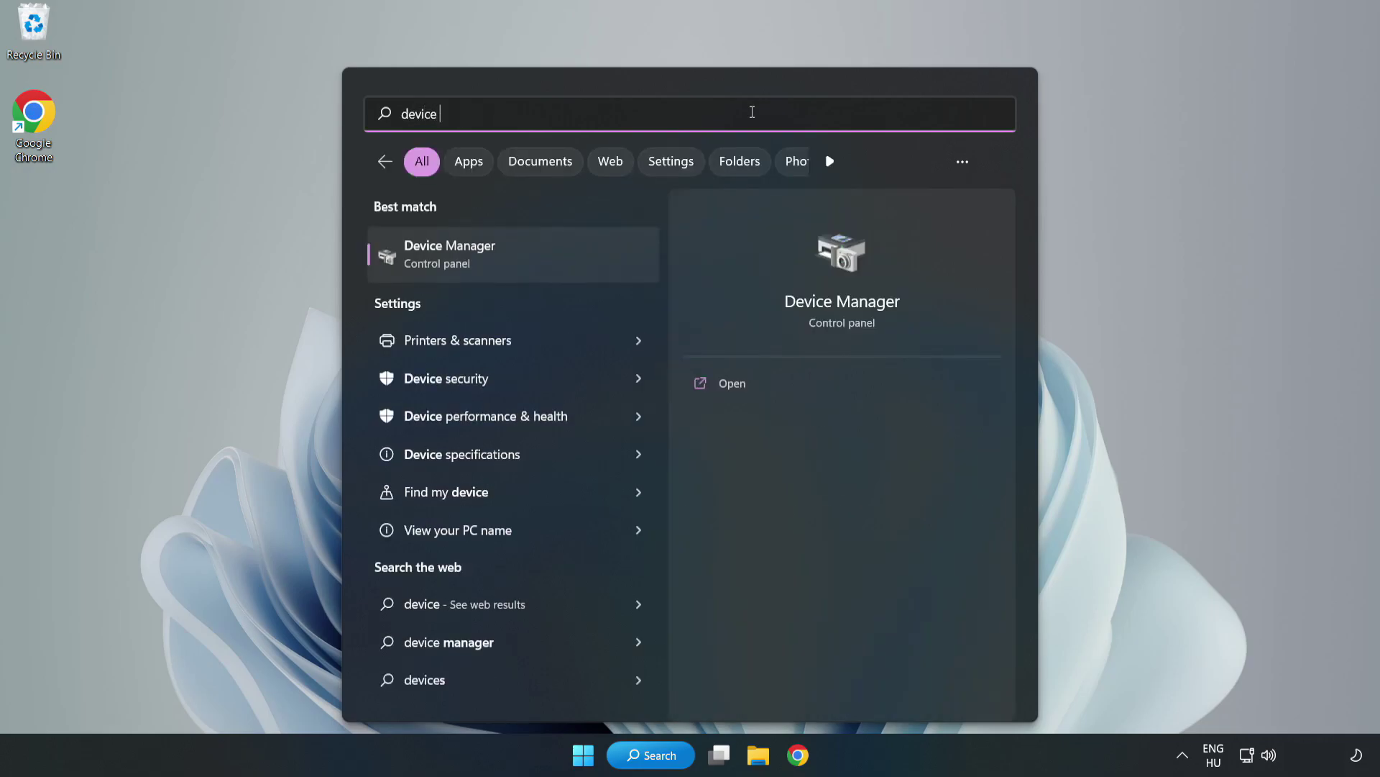
text(manager)
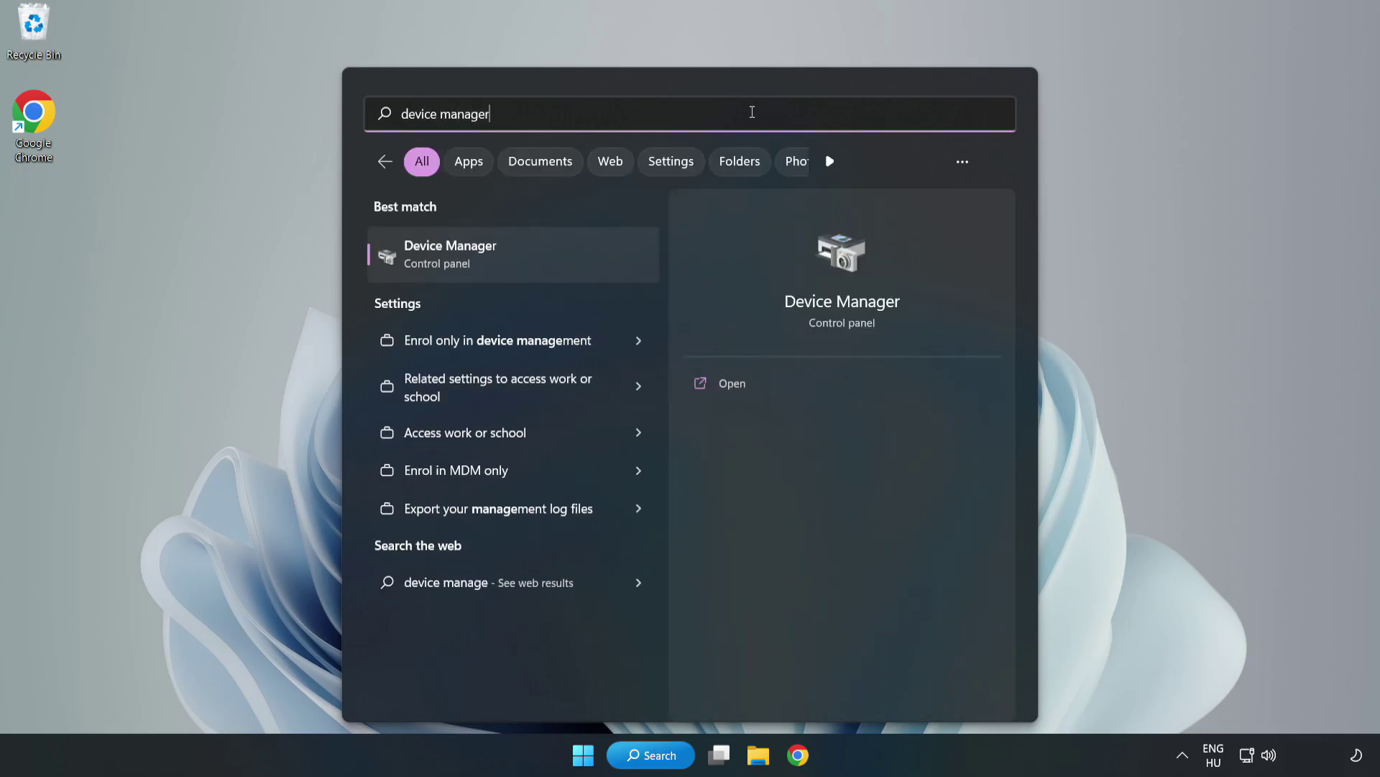
click(513, 263)
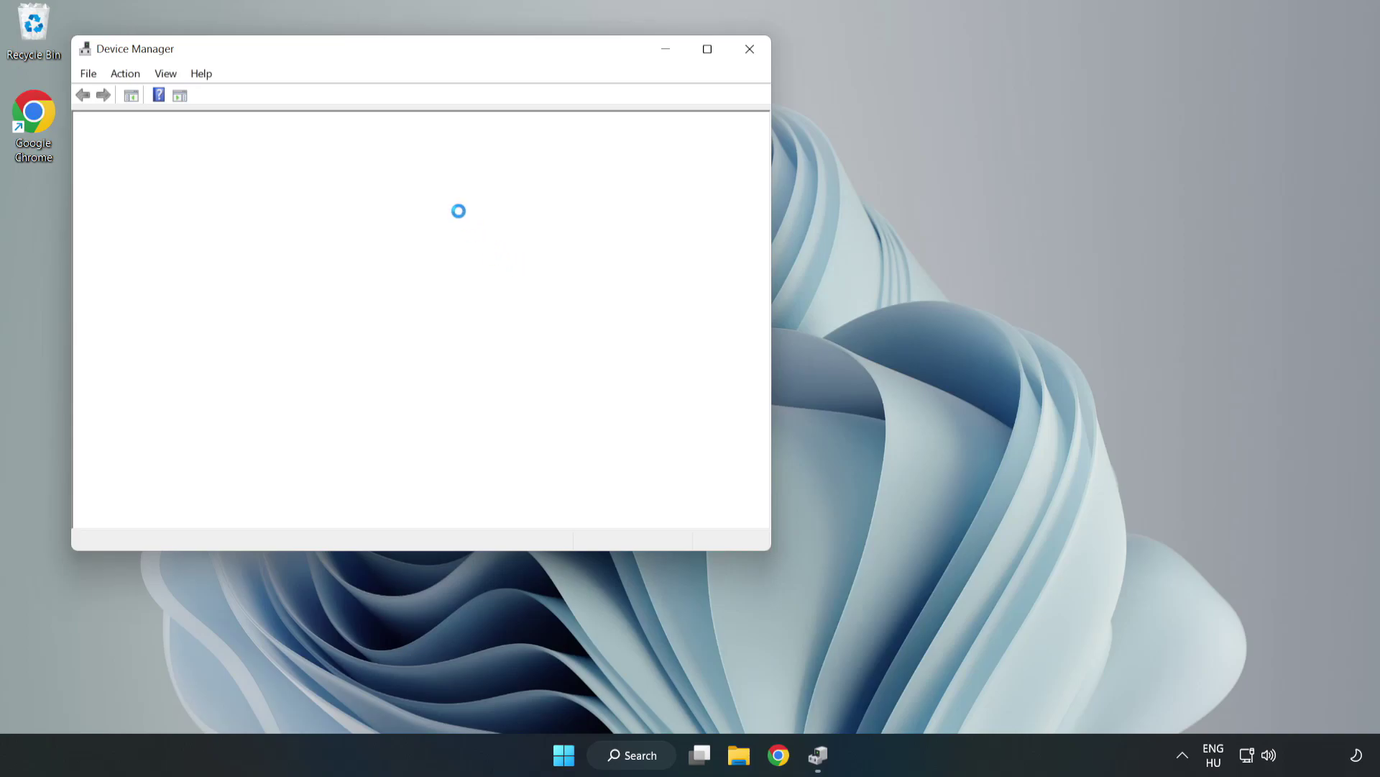
drag(371, 54, 617, 124)
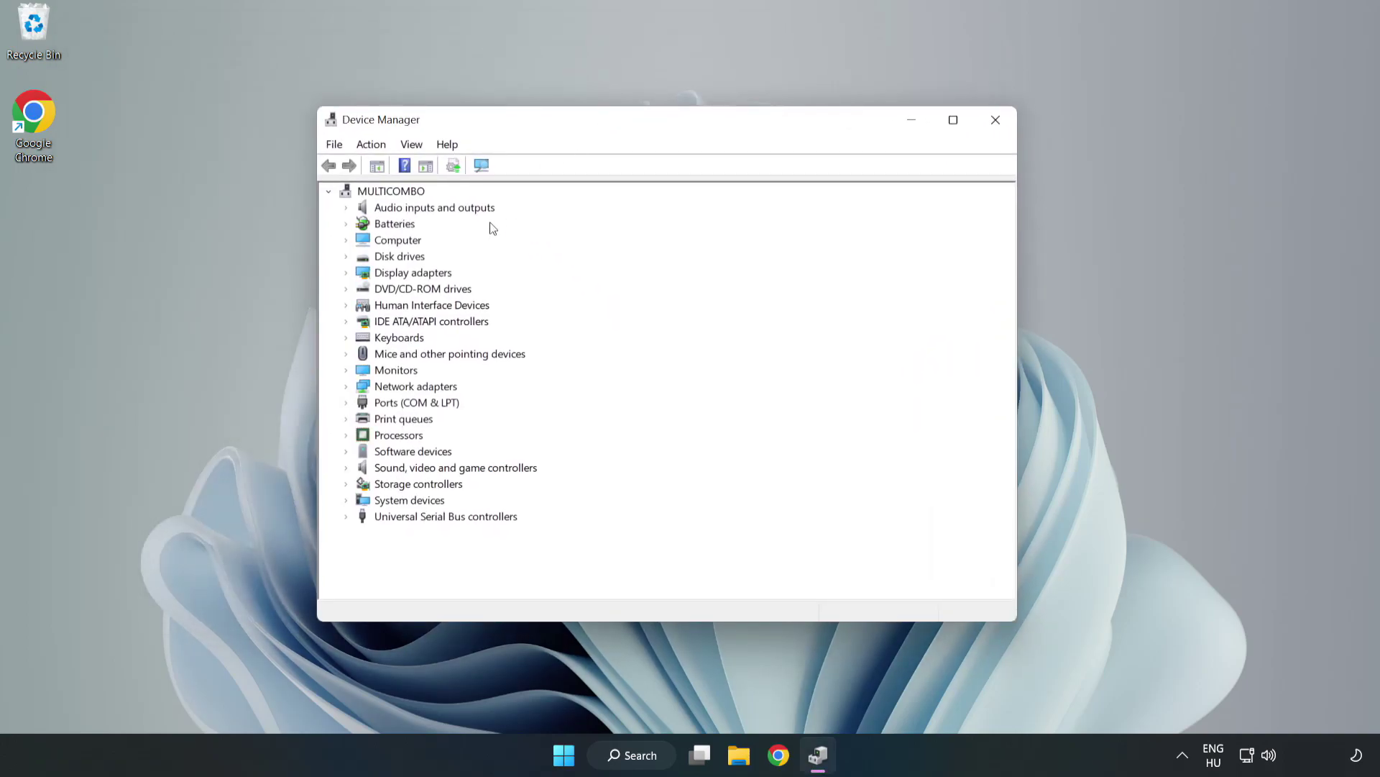
- Update the driver of the VMware SVGA 3D display adapter with the automatic driver search, and close Device Manager
click(368, 276)
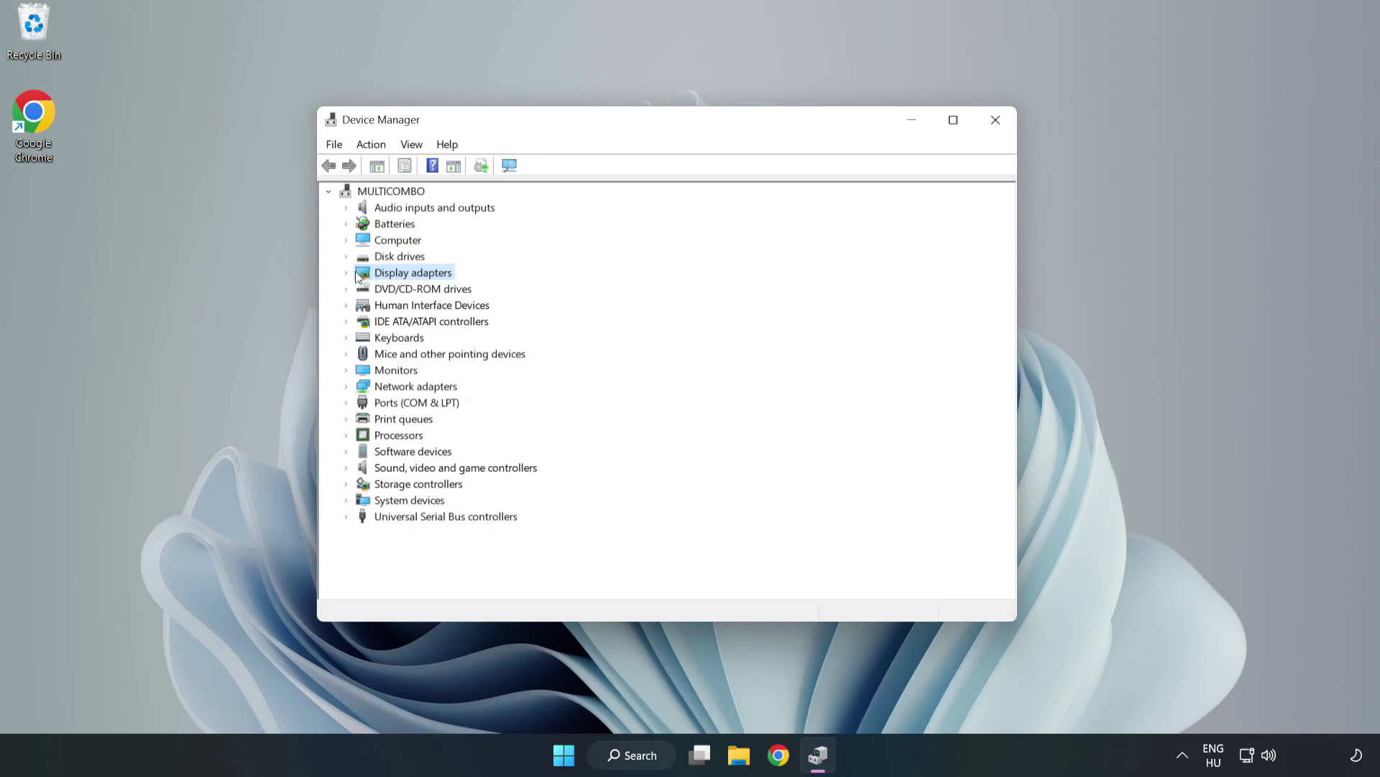
click(347, 274)
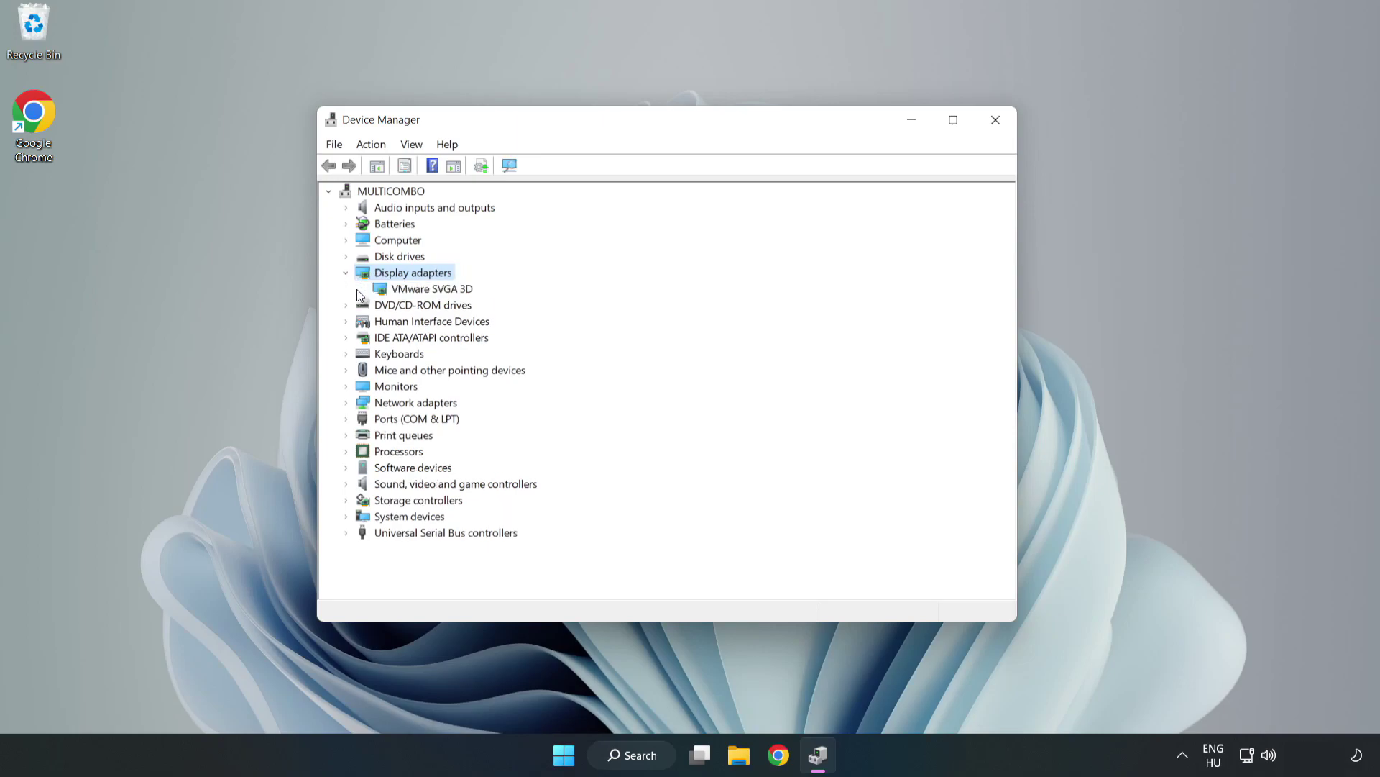
click(384, 289)
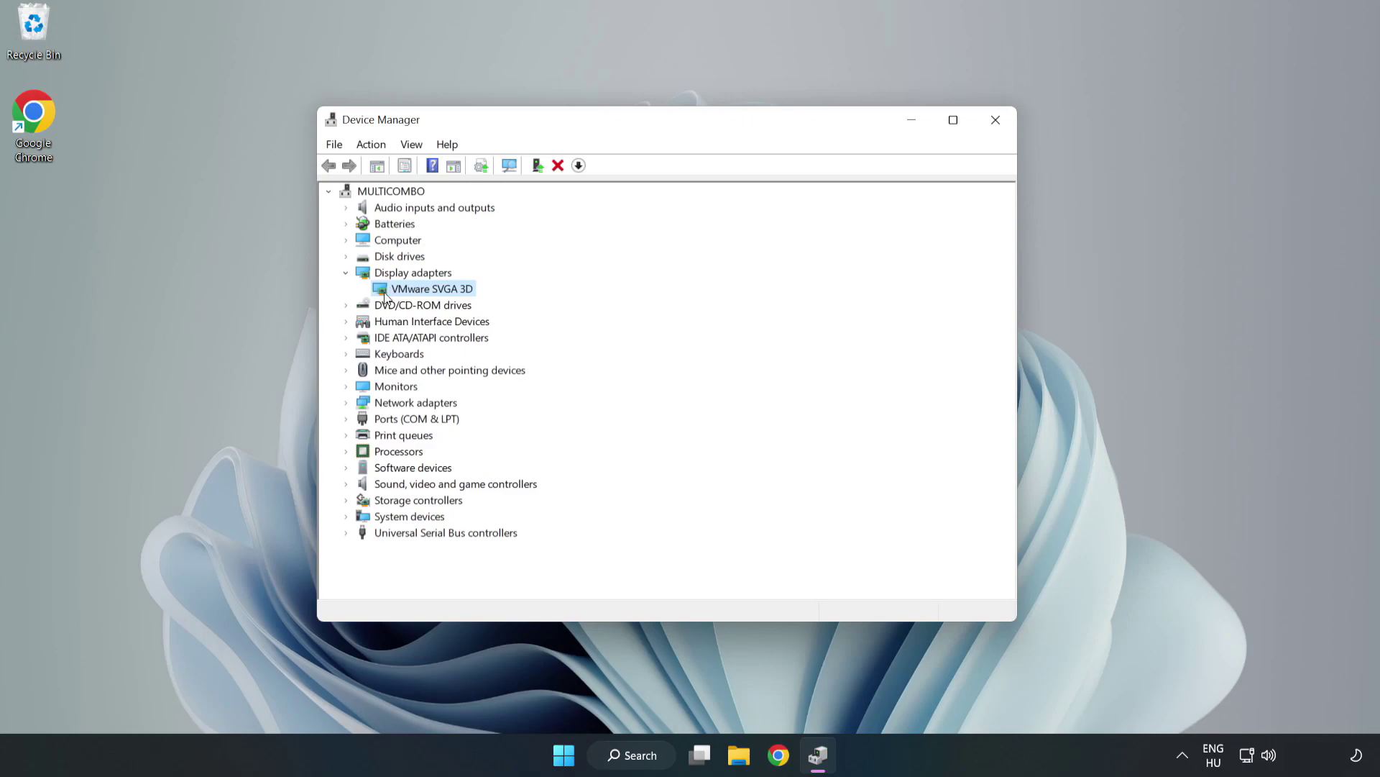
right_click(430, 295)
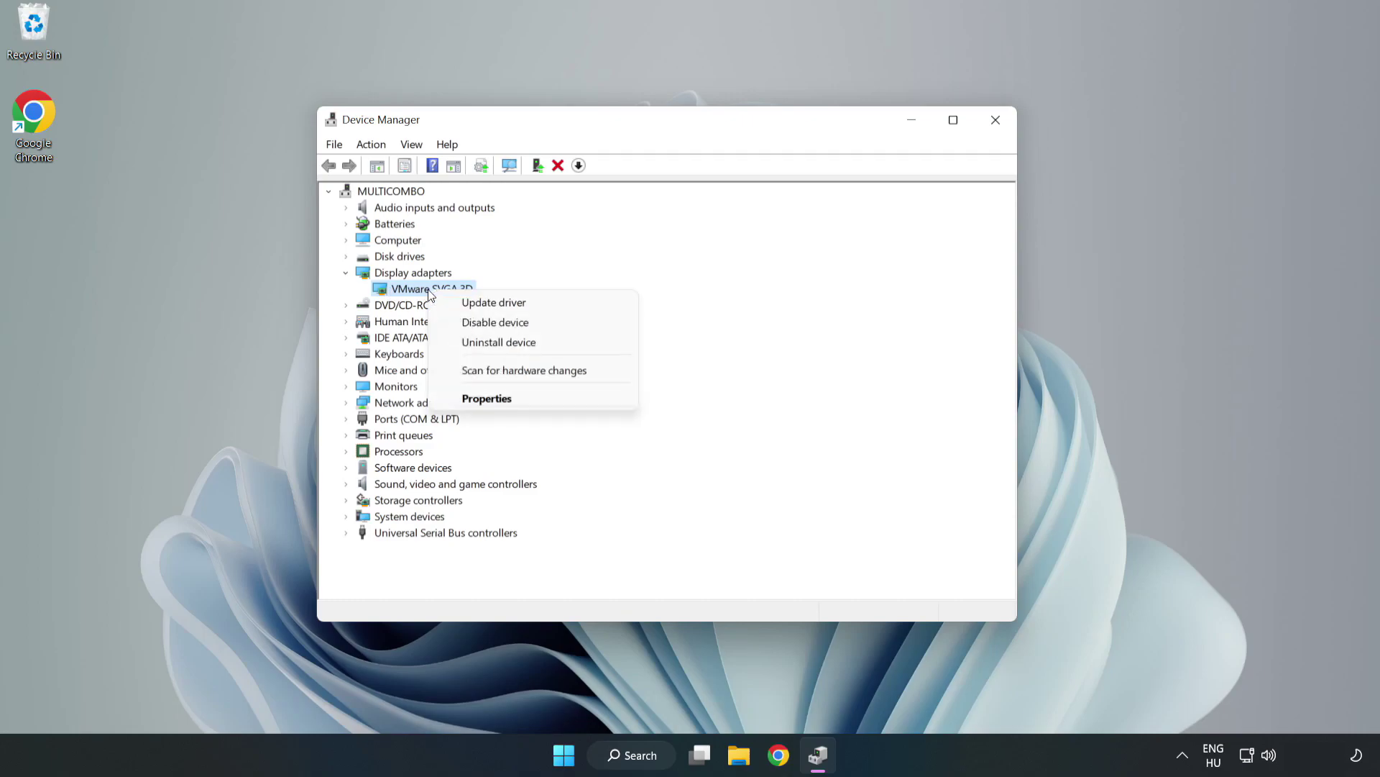
click(536, 309)
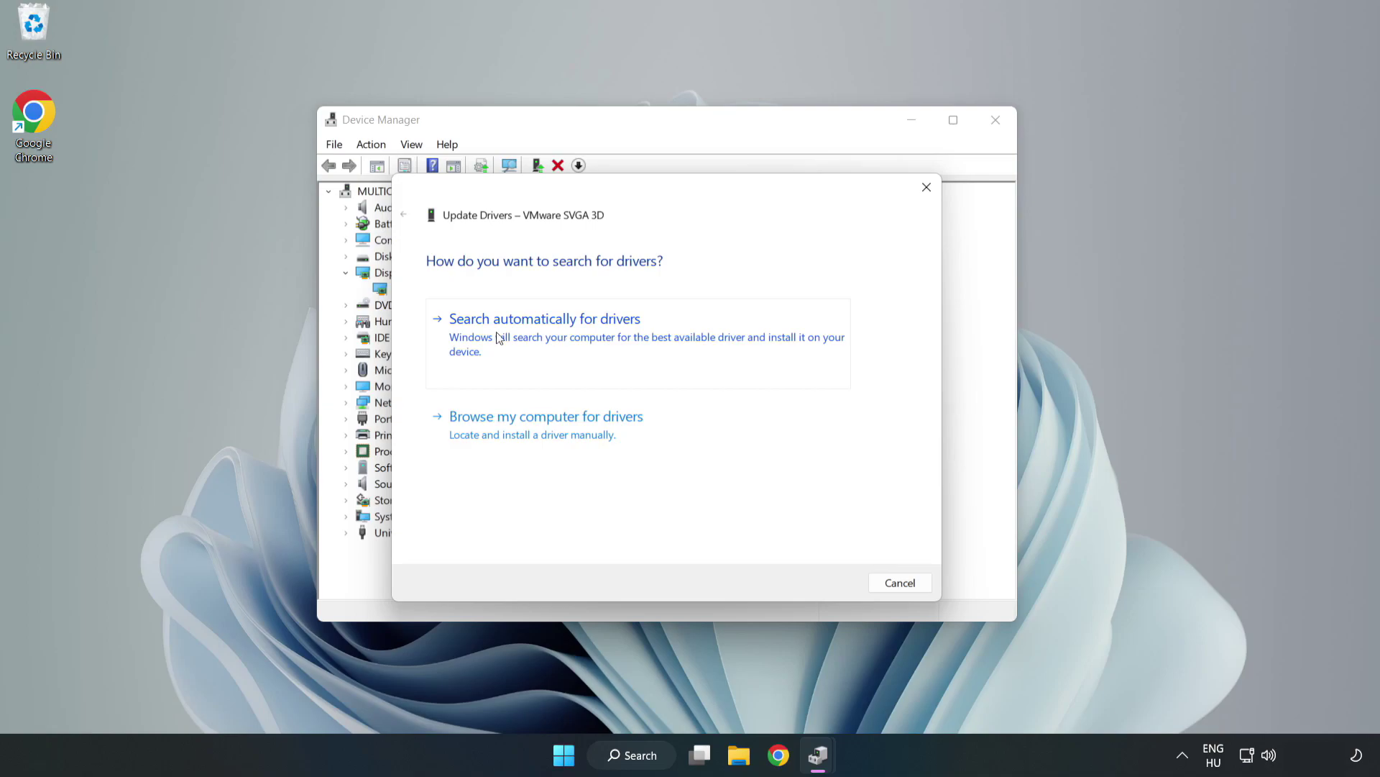
click(550, 337)
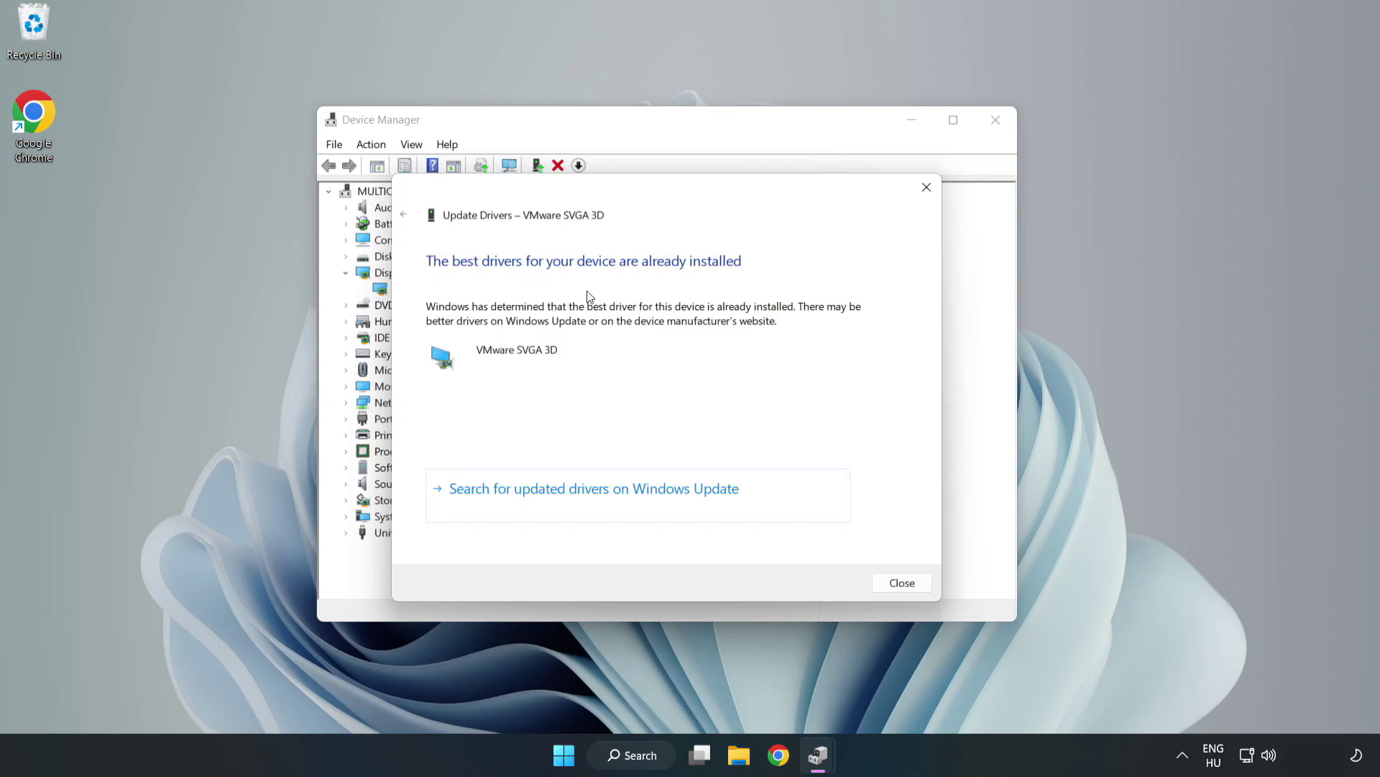
click(893, 584)
click(996, 121)
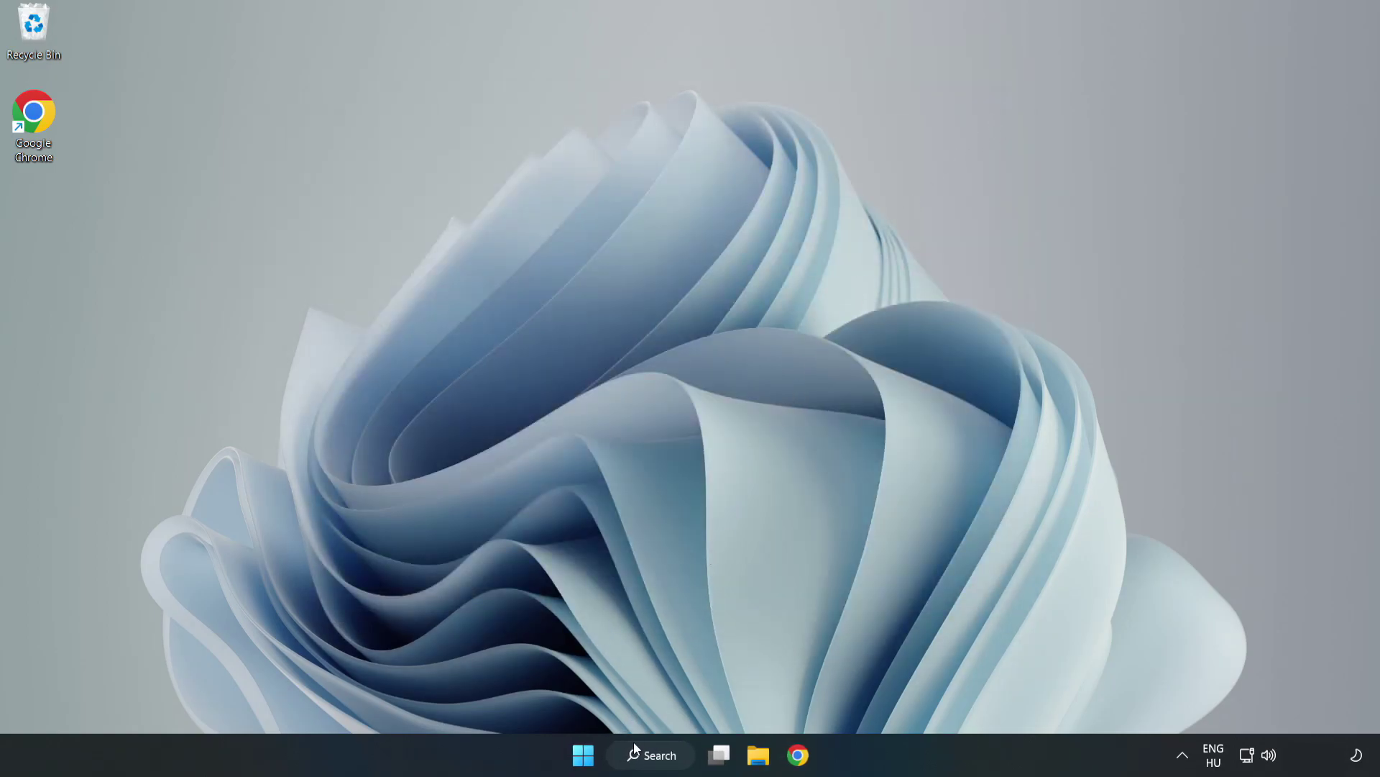
- Search for "updates", open the Windows Update settings maximized, check for updates and close Settings
click(658, 758)
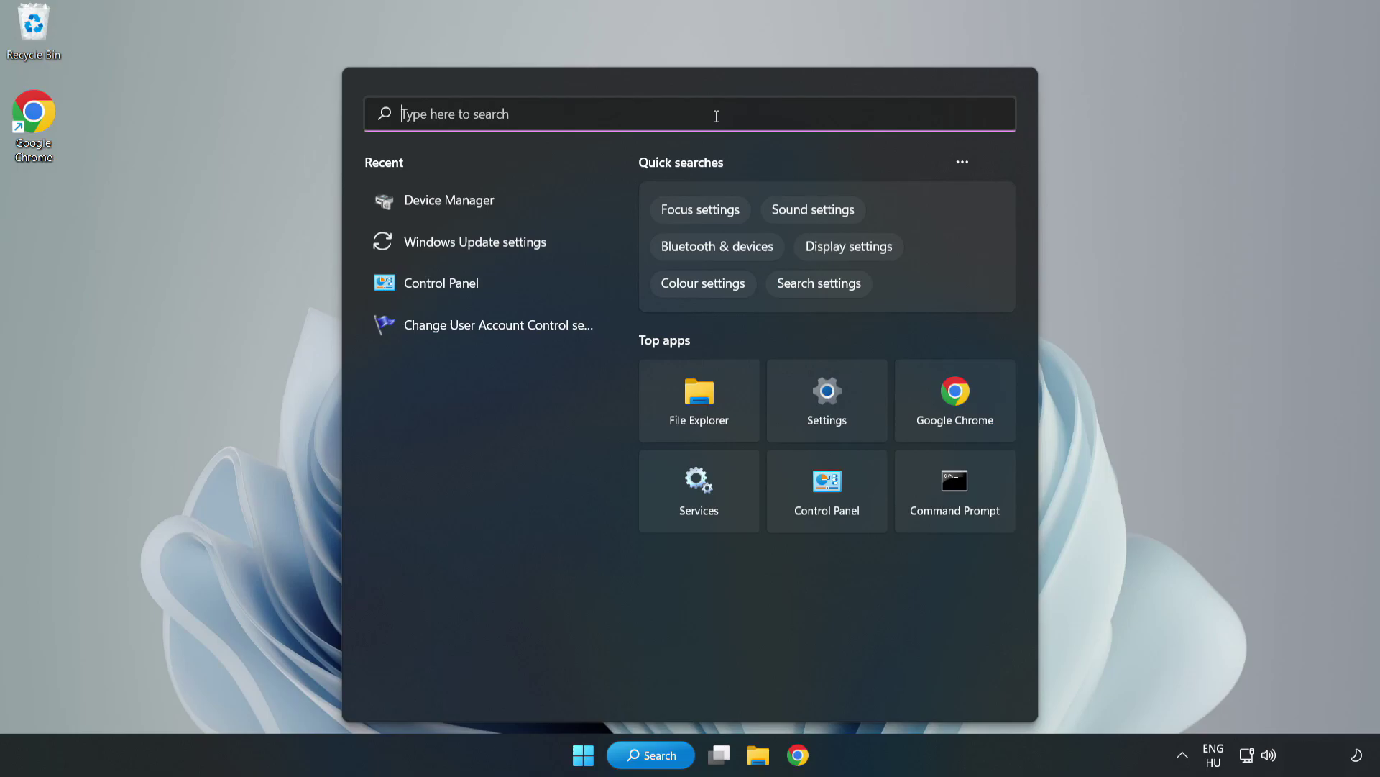
text(updates)
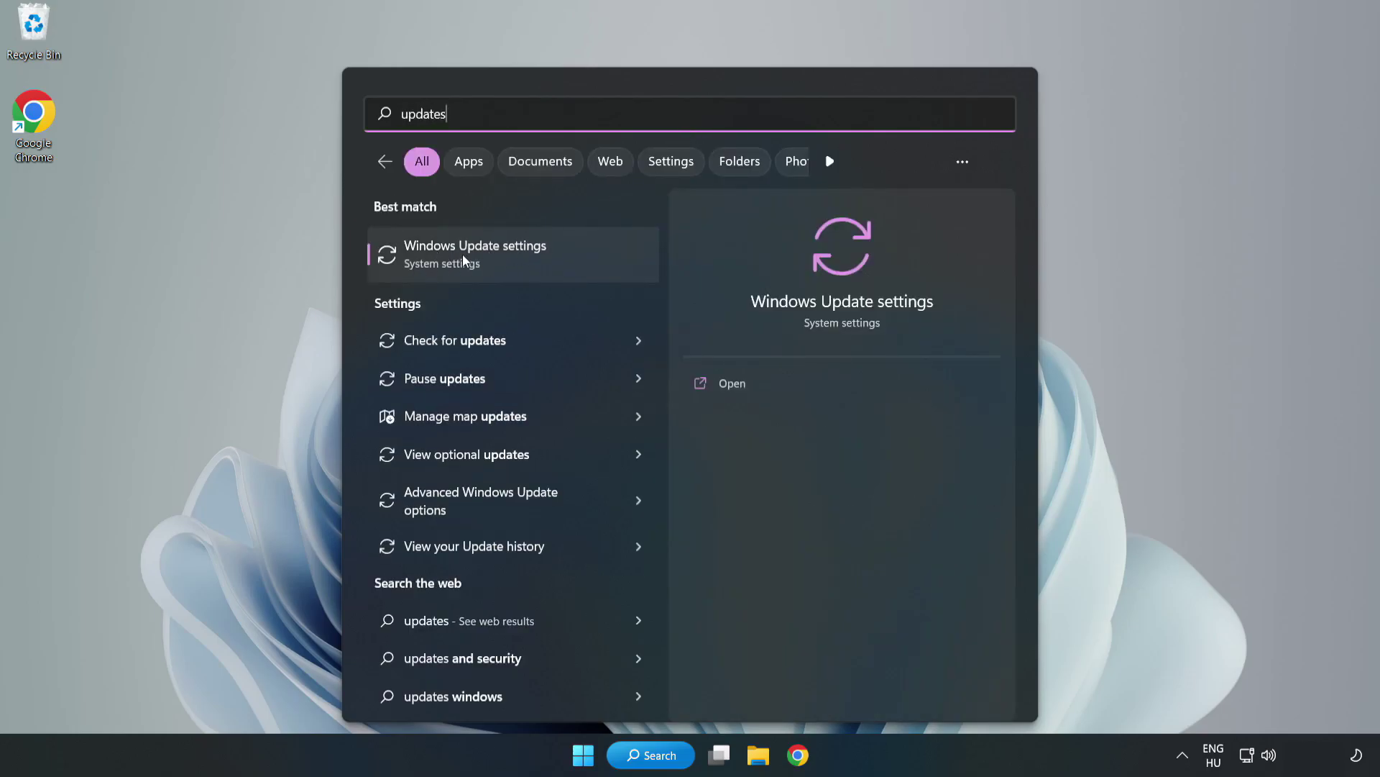
click(491, 256)
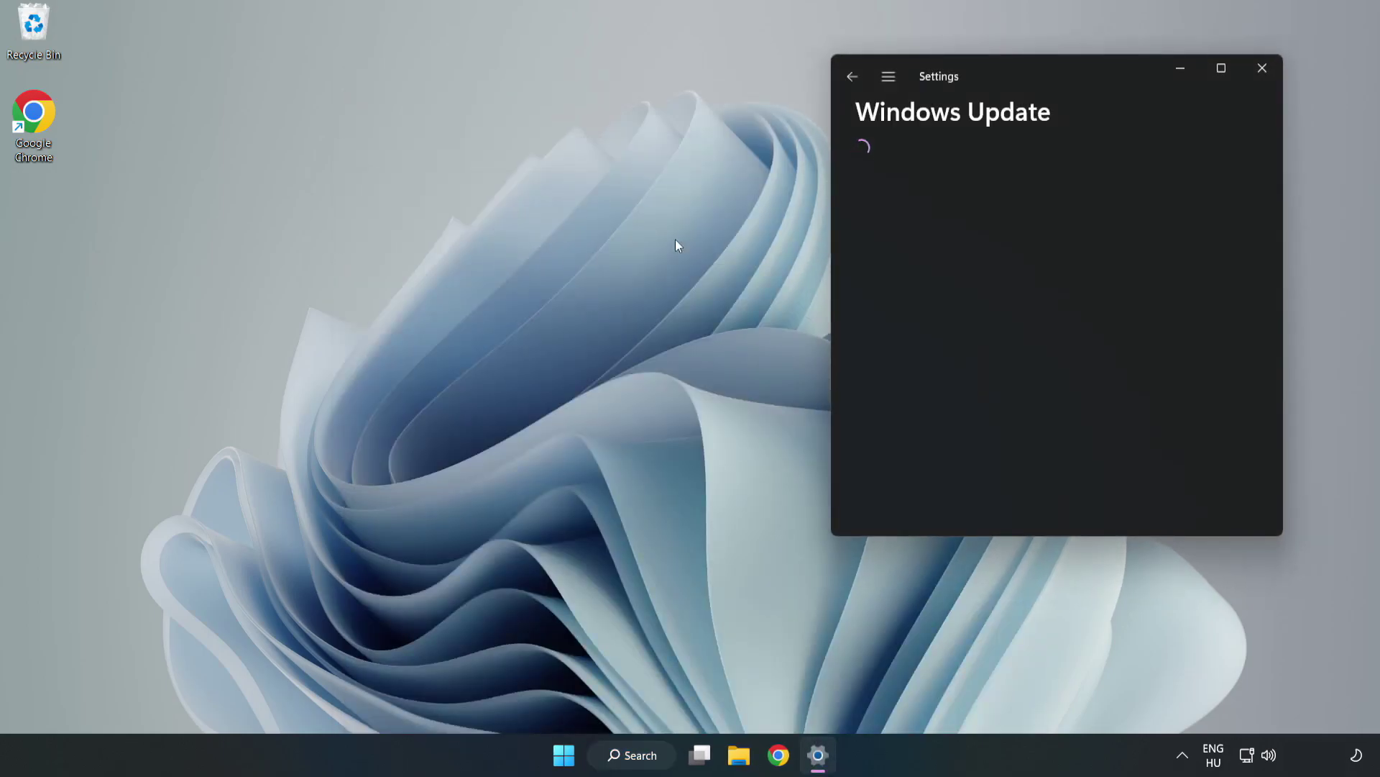
click(1223, 68)
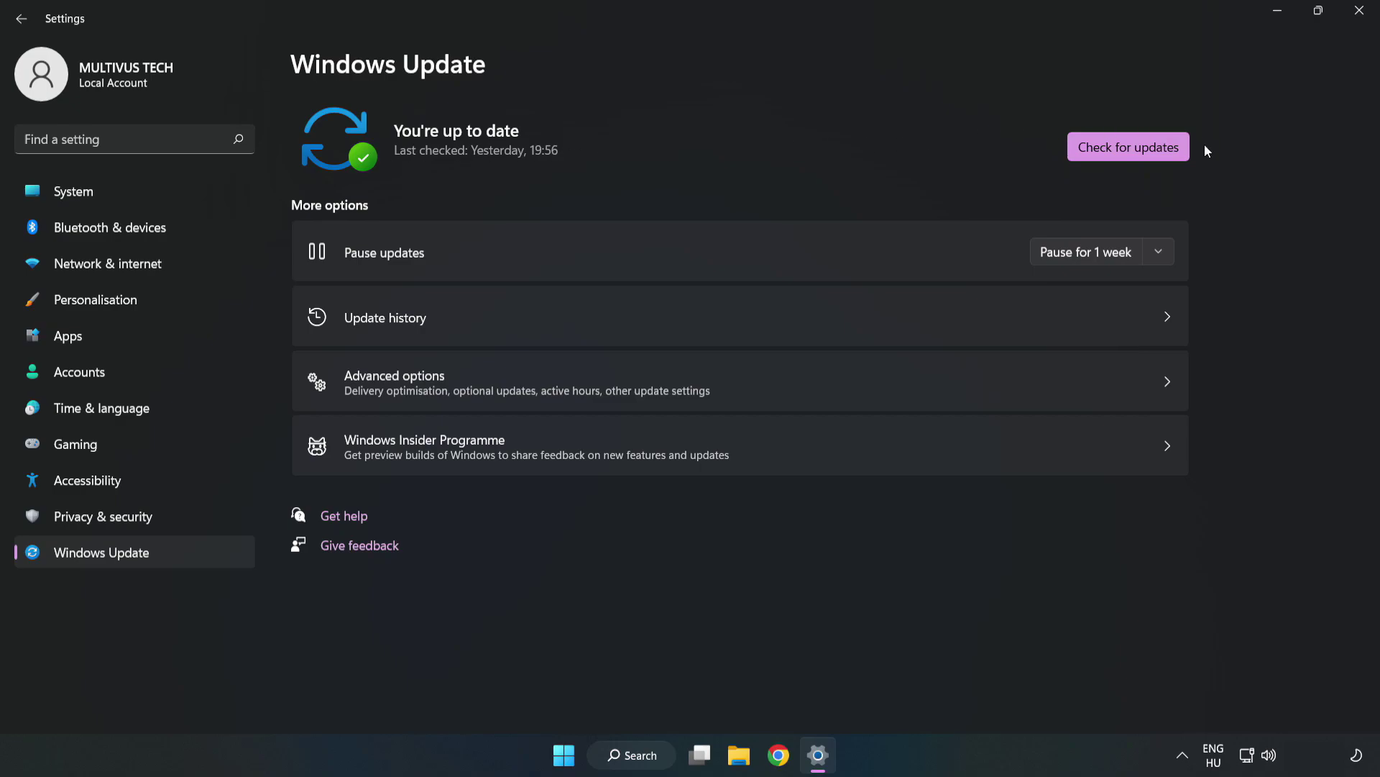
click(1134, 150)
click(1359, 11)
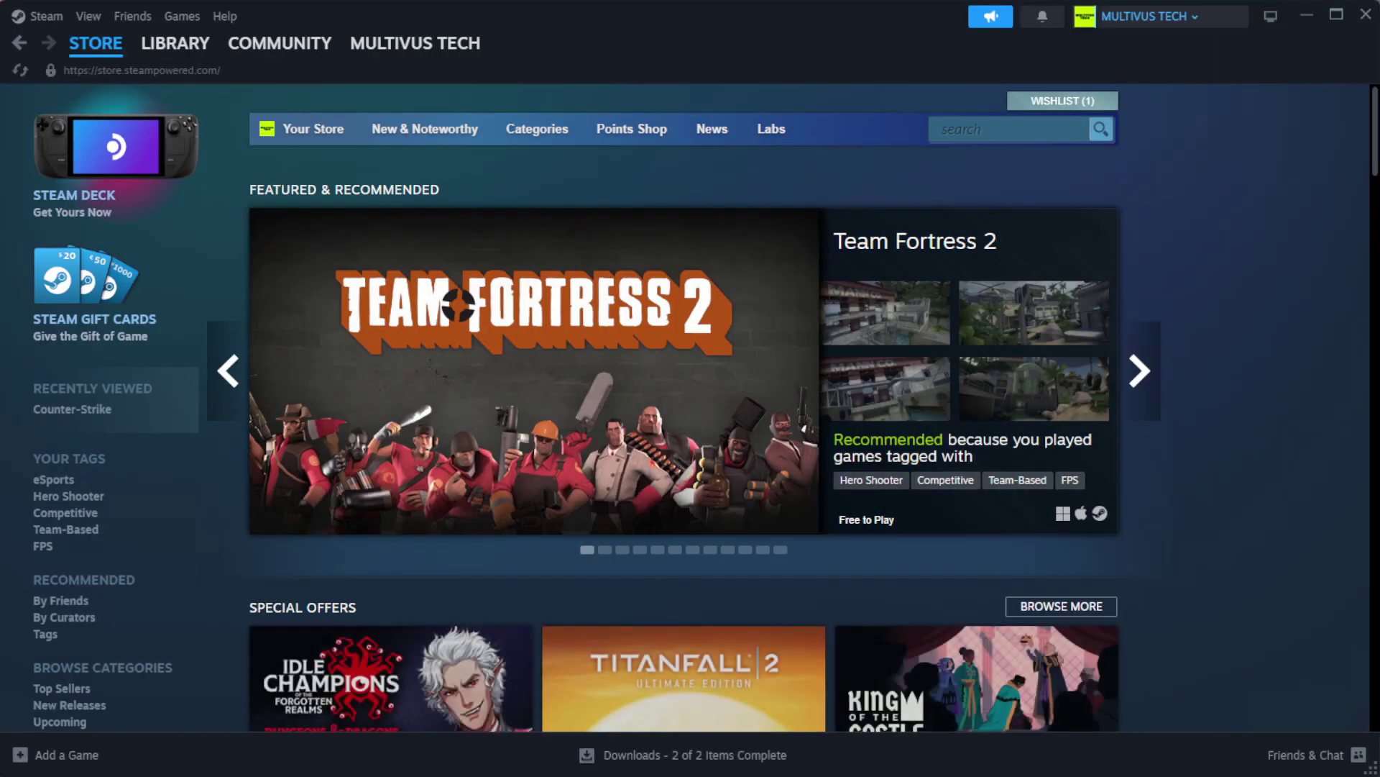
- In the Steam library, verify the integrity of the installed files of the favorite game YOUR NOT WORKING GAME
mouse_move(196, 53)
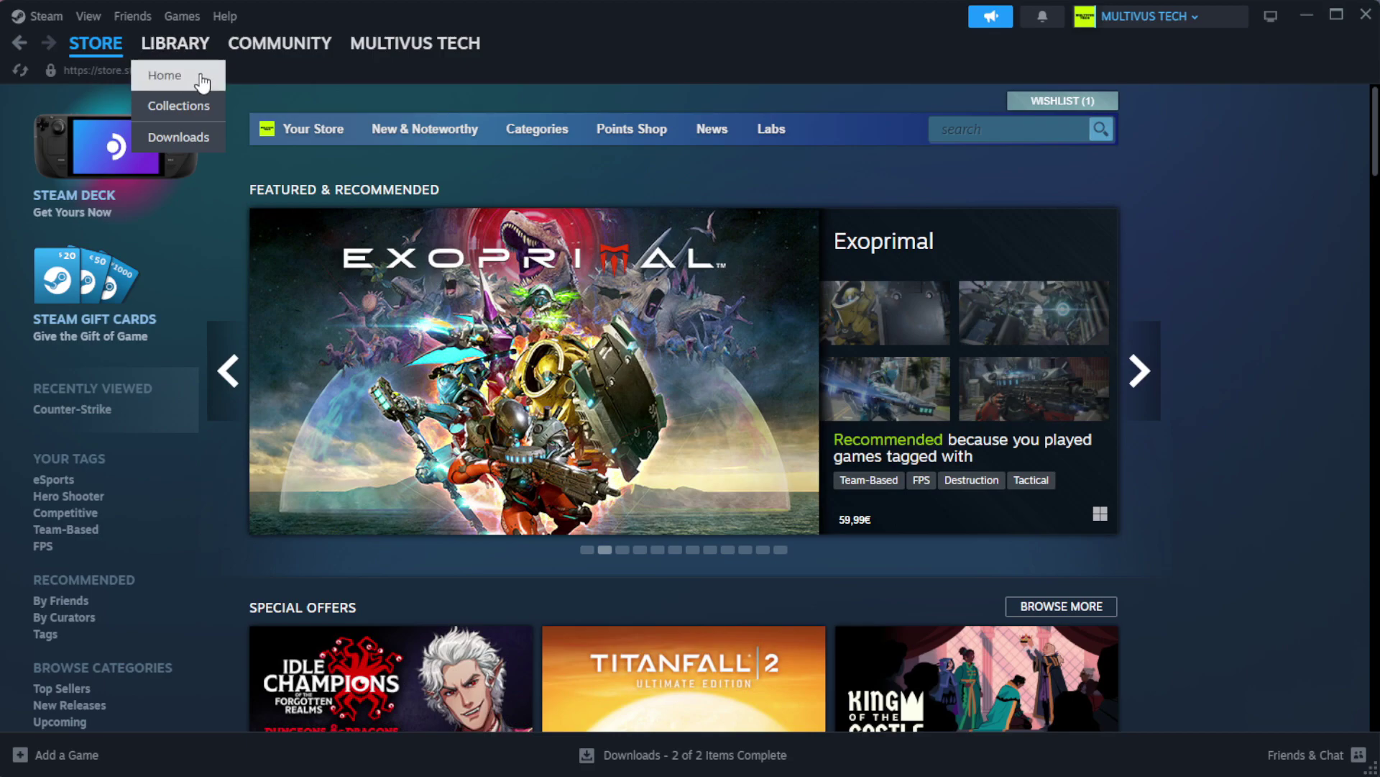
click(198, 74)
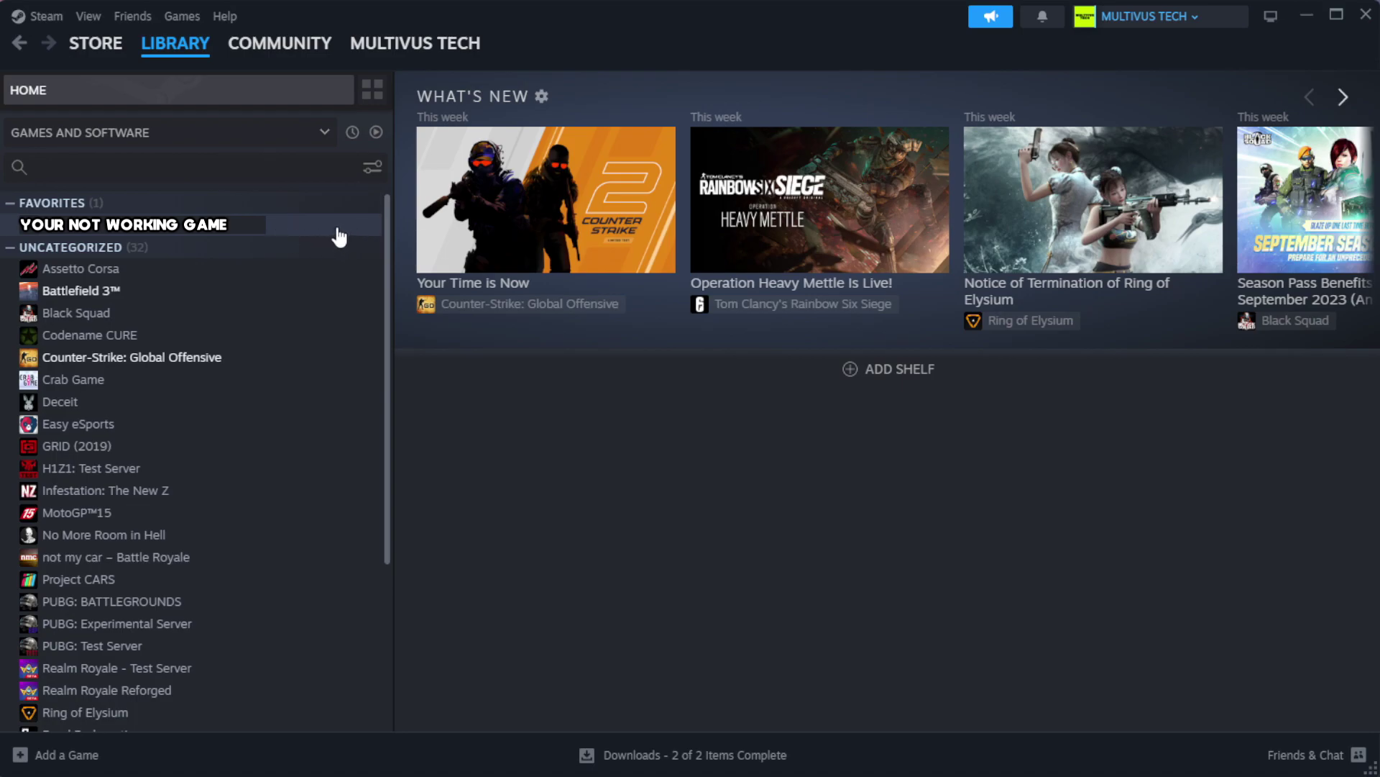
right_click(340, 230)
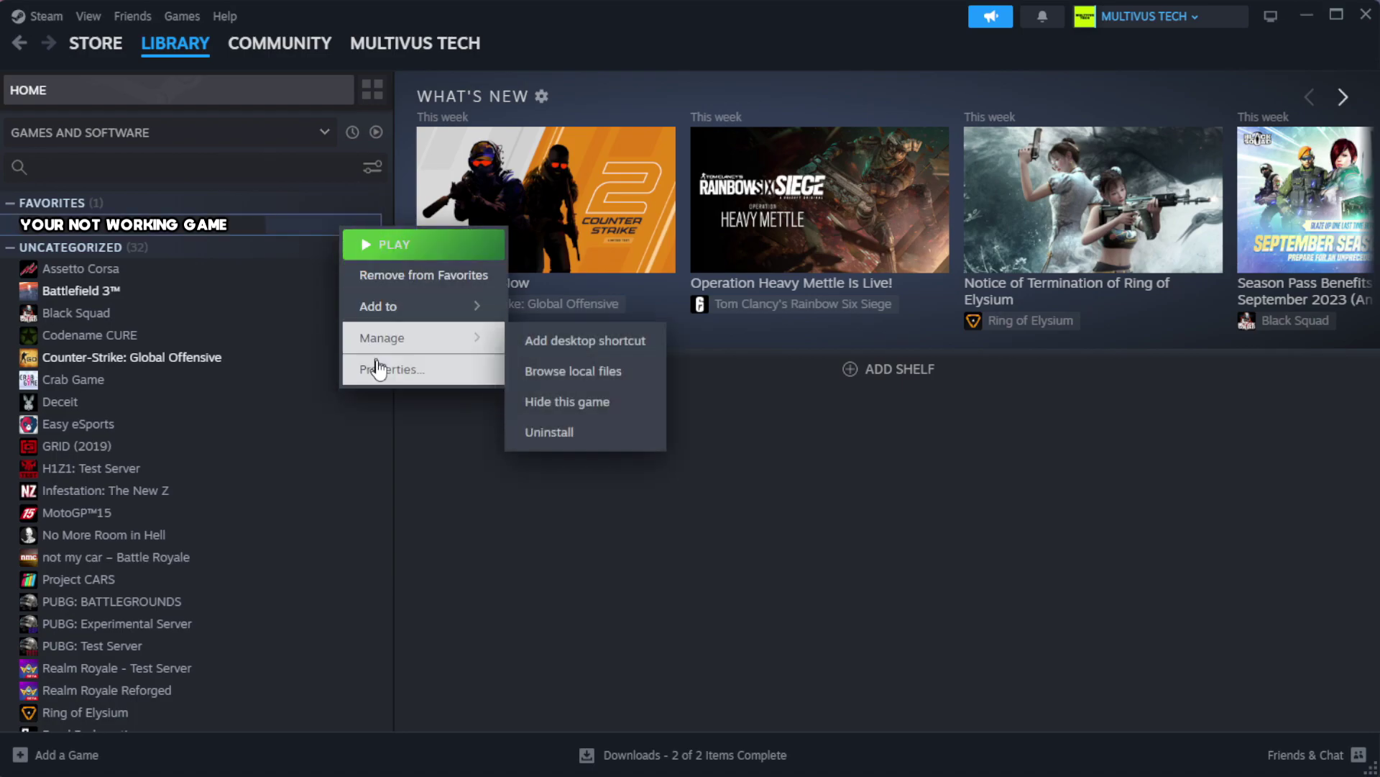
click(438, 373)
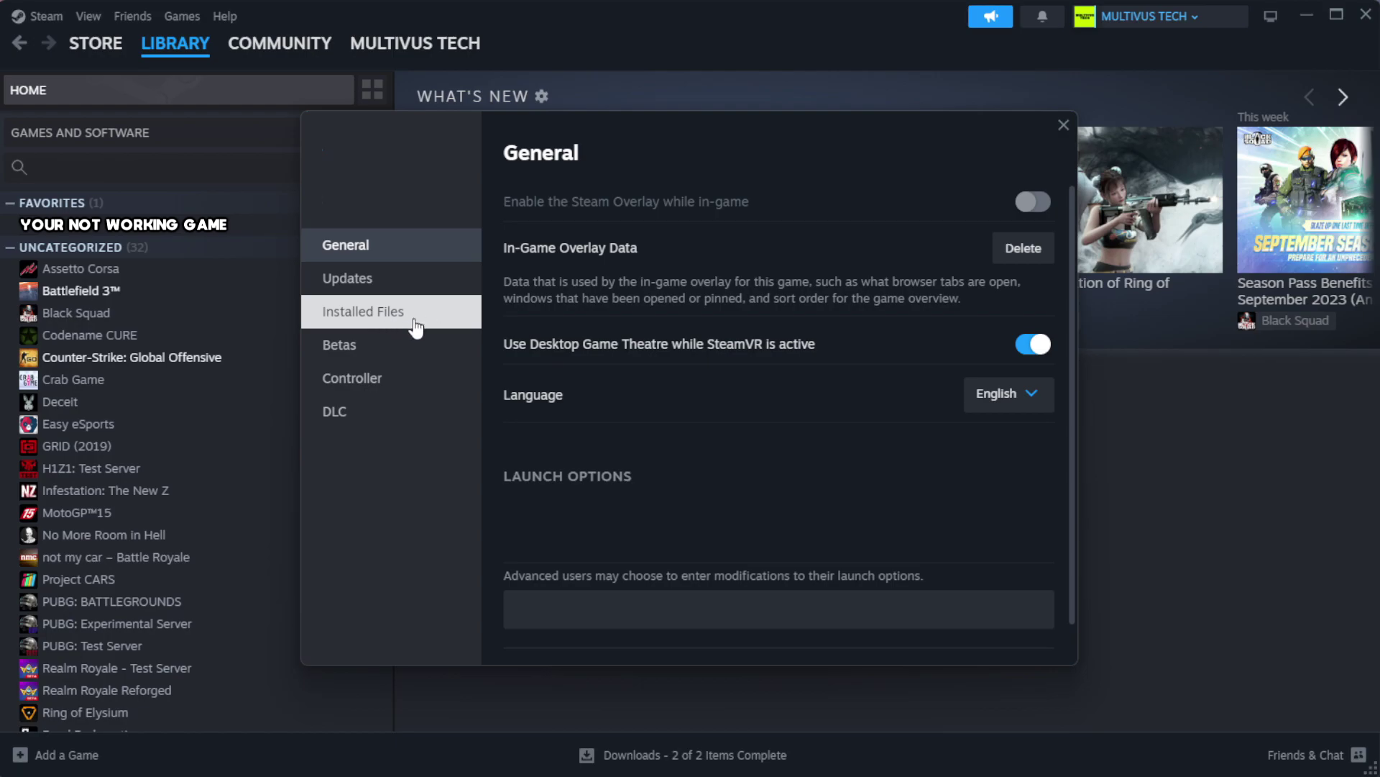
click(453, 328)
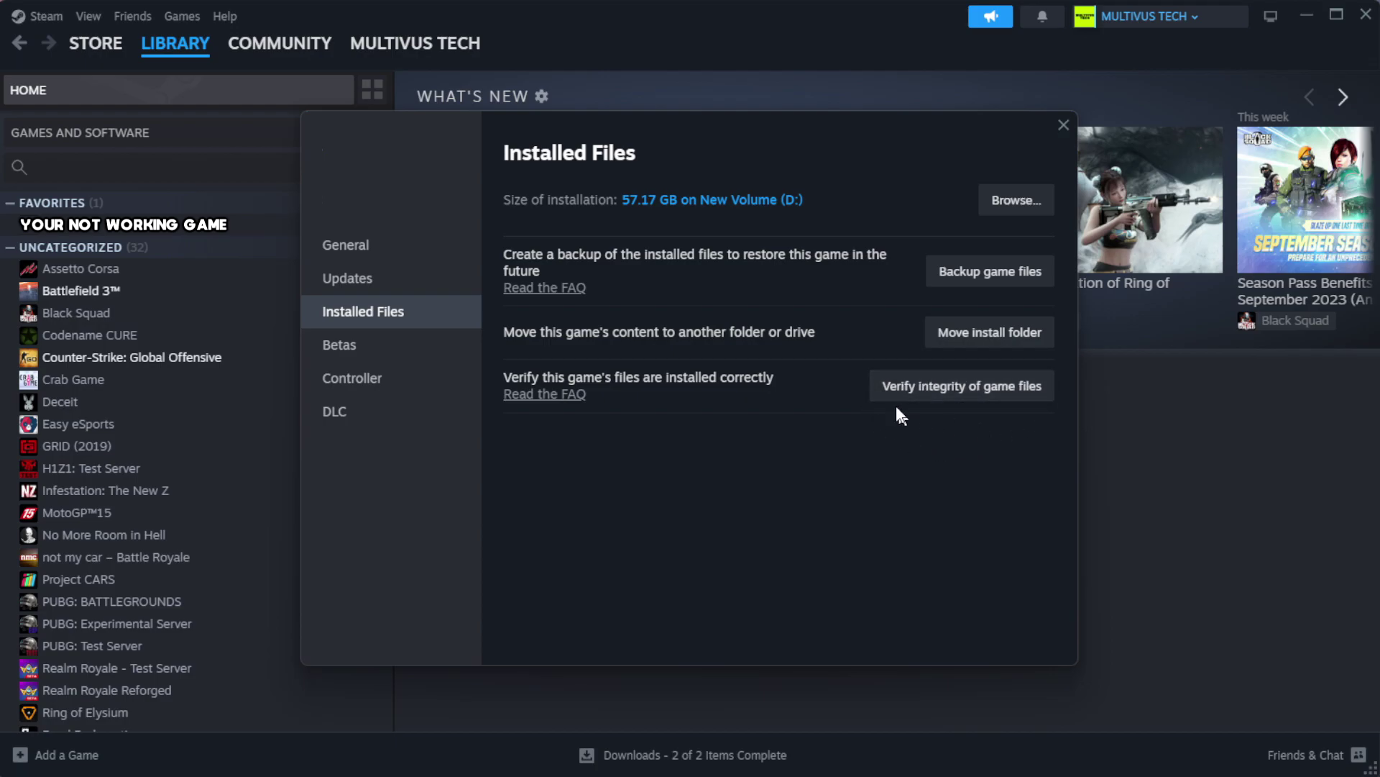
click(970, 397)
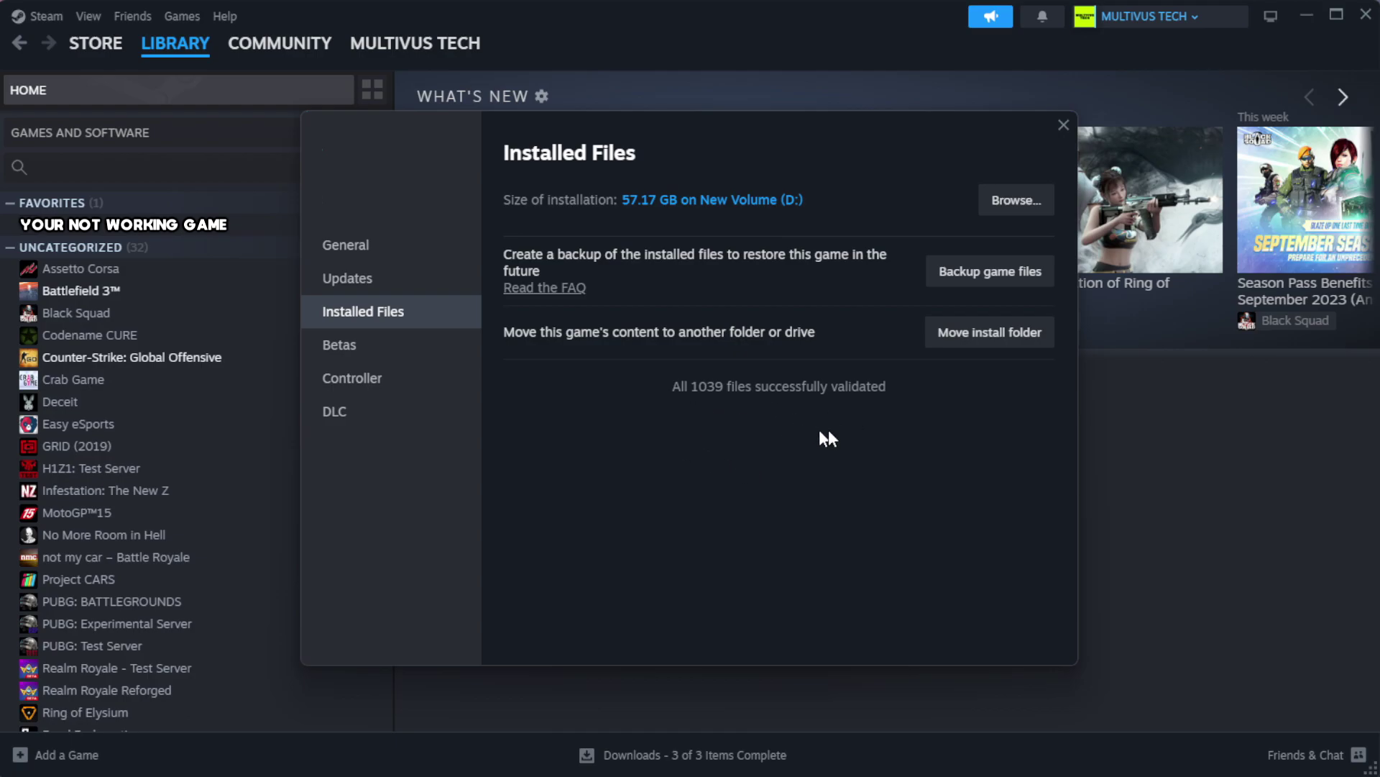
- Browse to the game's installation folder in File Explorer and open the properties of the YOUR NOT WORKING GAME shortcut
click(1014, 215)
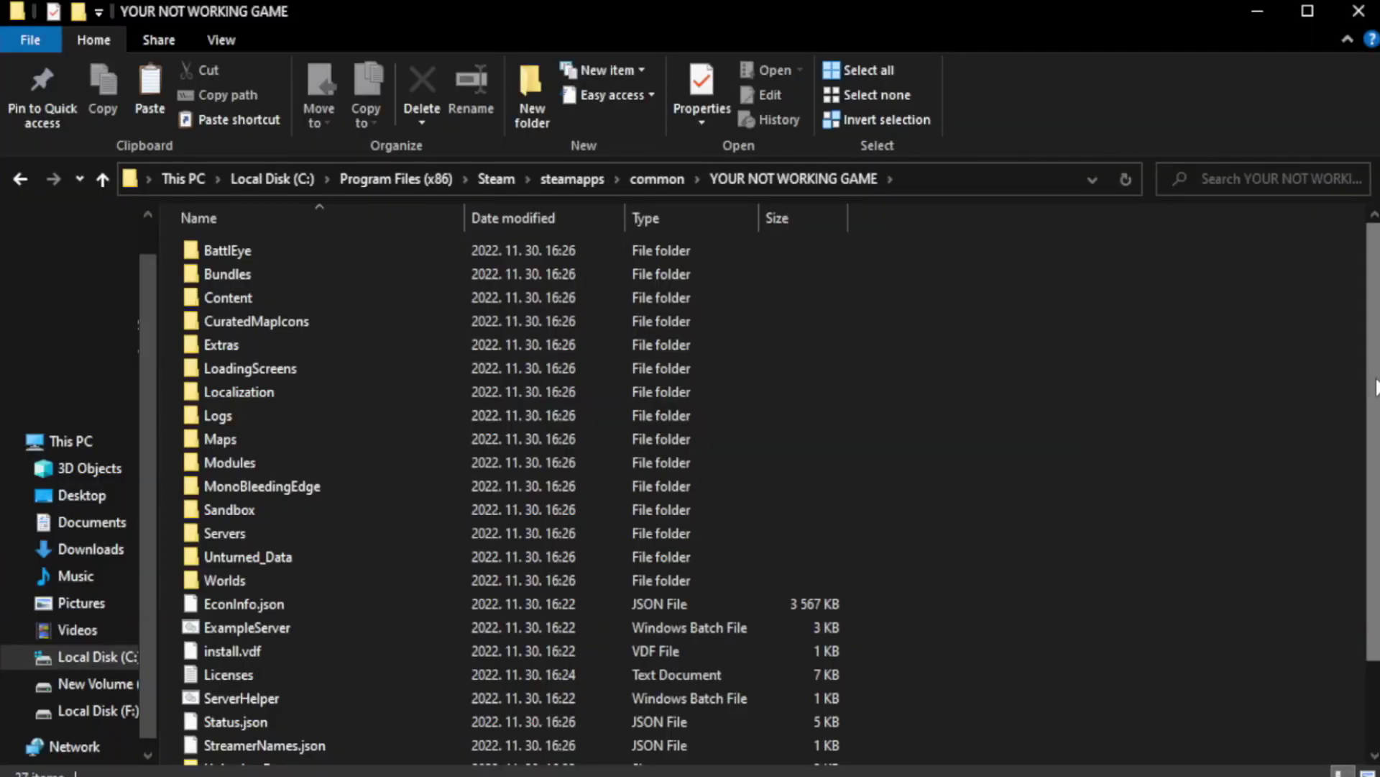
scroll(1378, 514, down, 2)
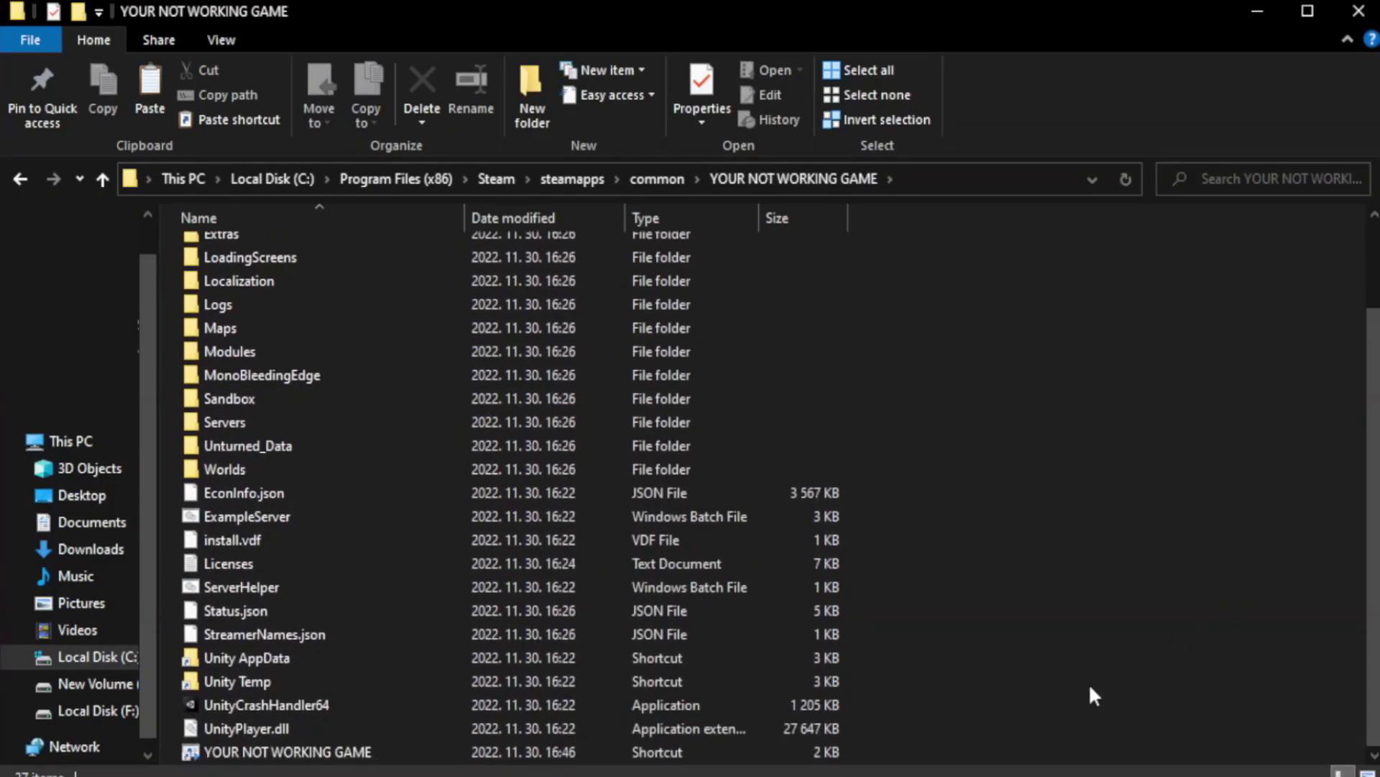
click(550, 755)
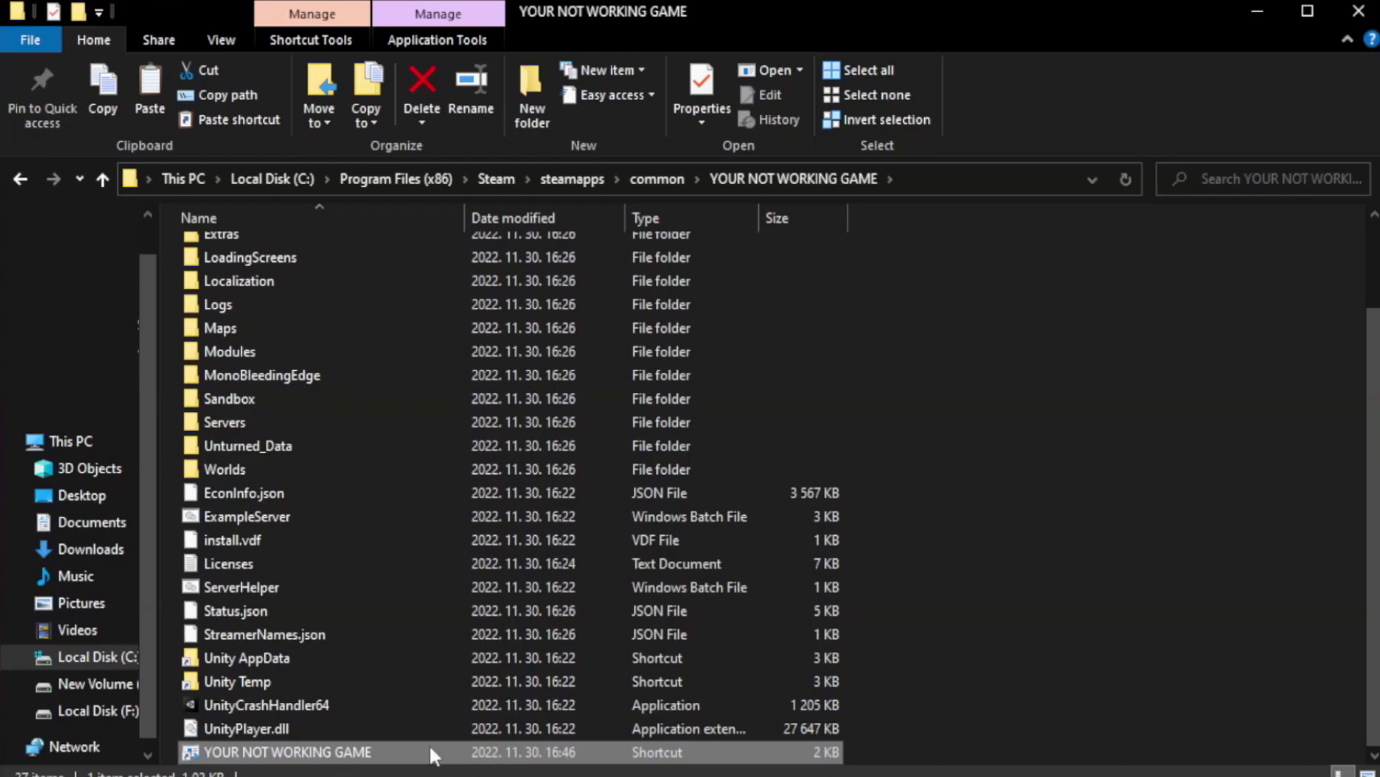
right_click(462, 752)
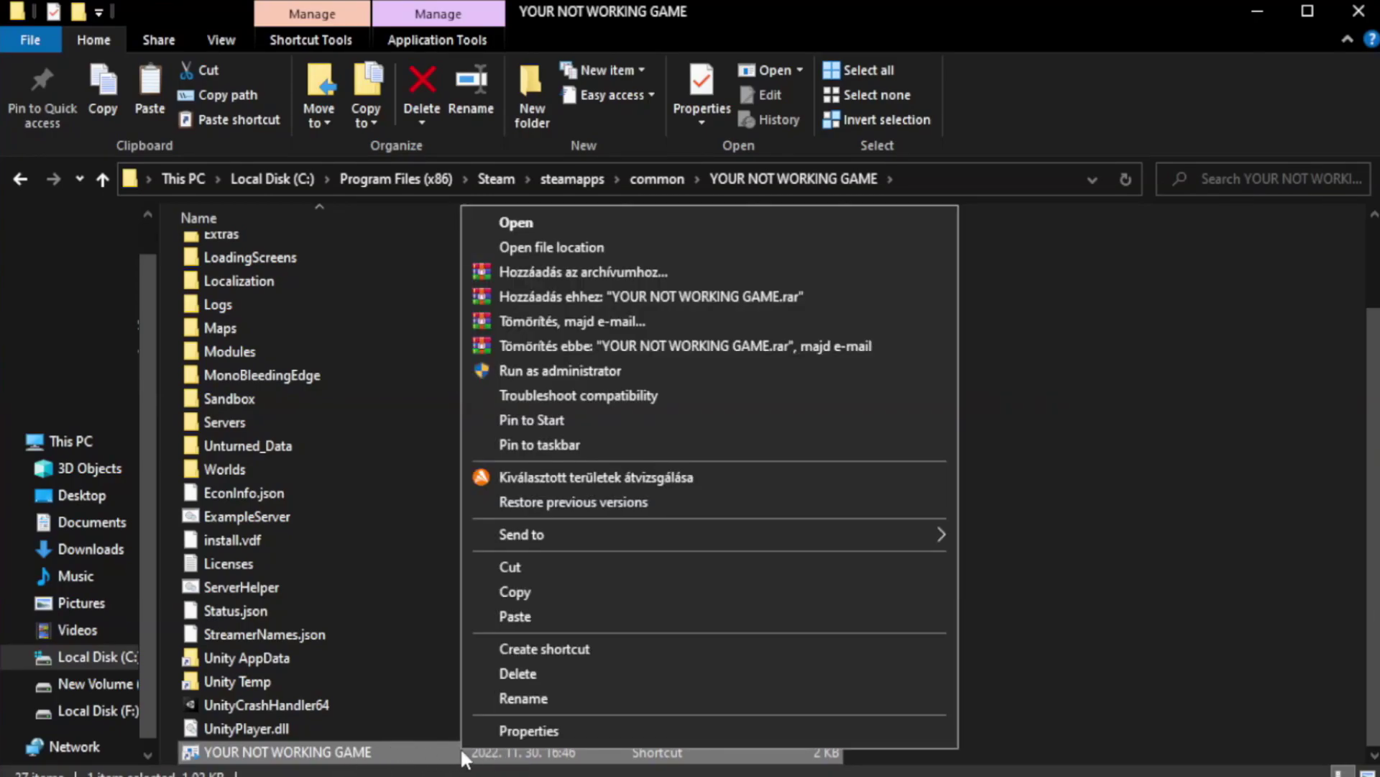
click(703, 727)
drag(695, 383, 693, 141)
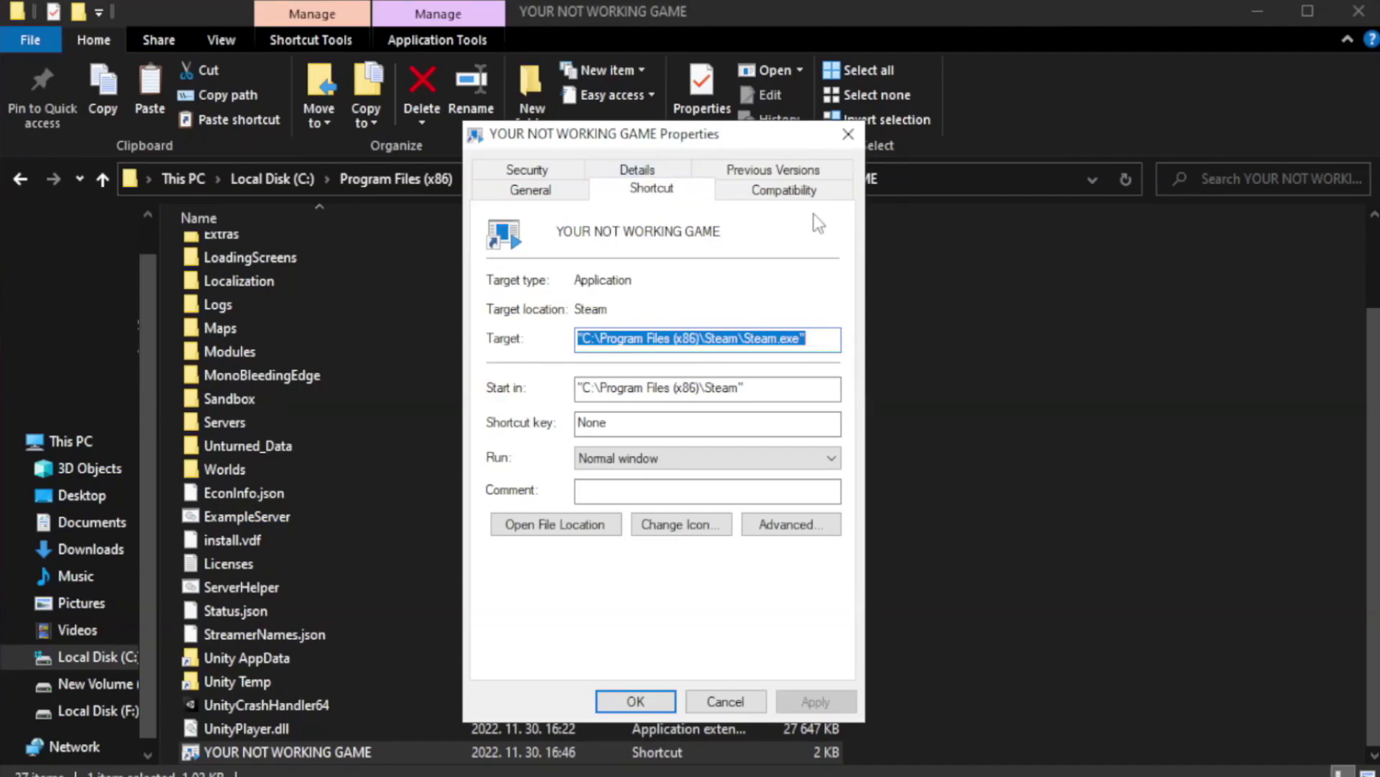
- Set the shortcut to Windows 8 compatibility mode, with fullscreen optimizations disabled and run as administrator, apply it and close the folder
click(777, 194)
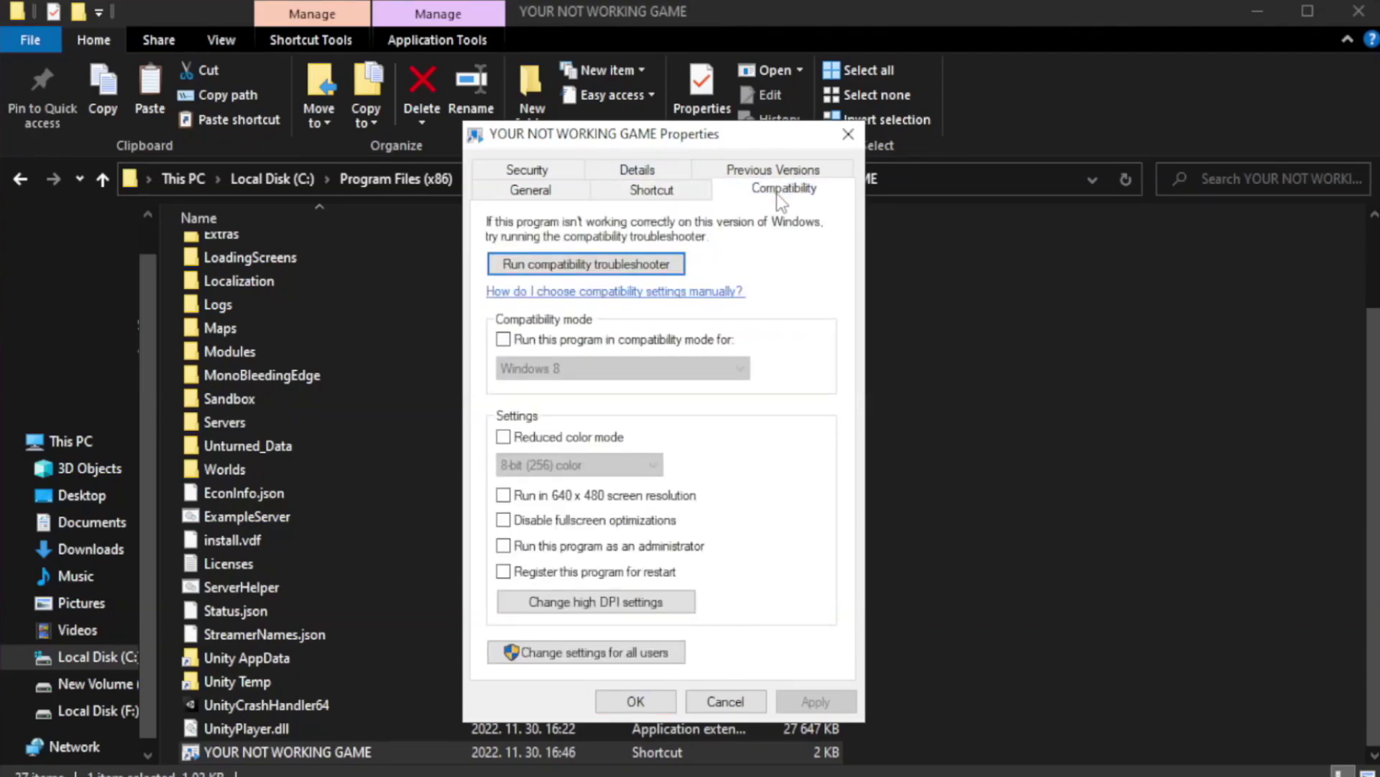
click(548, 346)
click(583, 363)
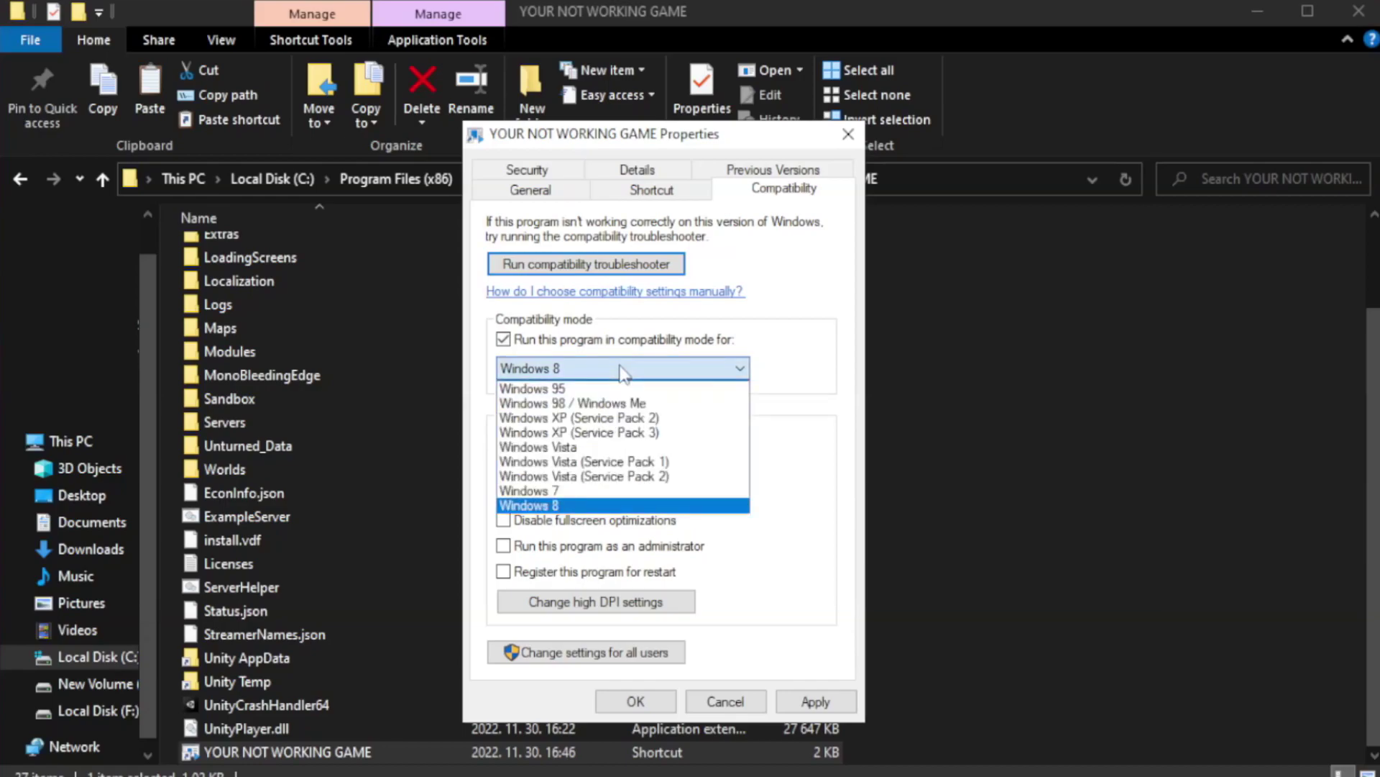
click(584, 506)
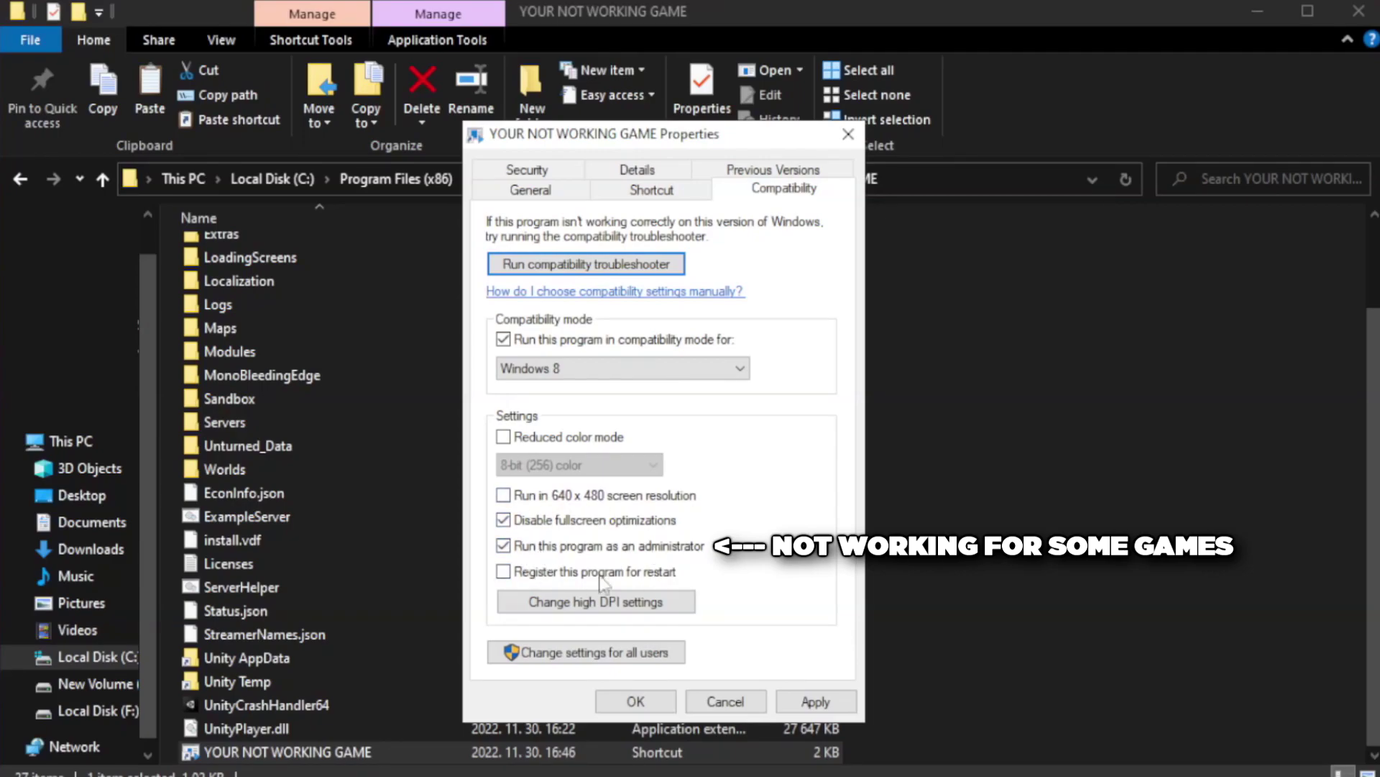
click(816, 702)
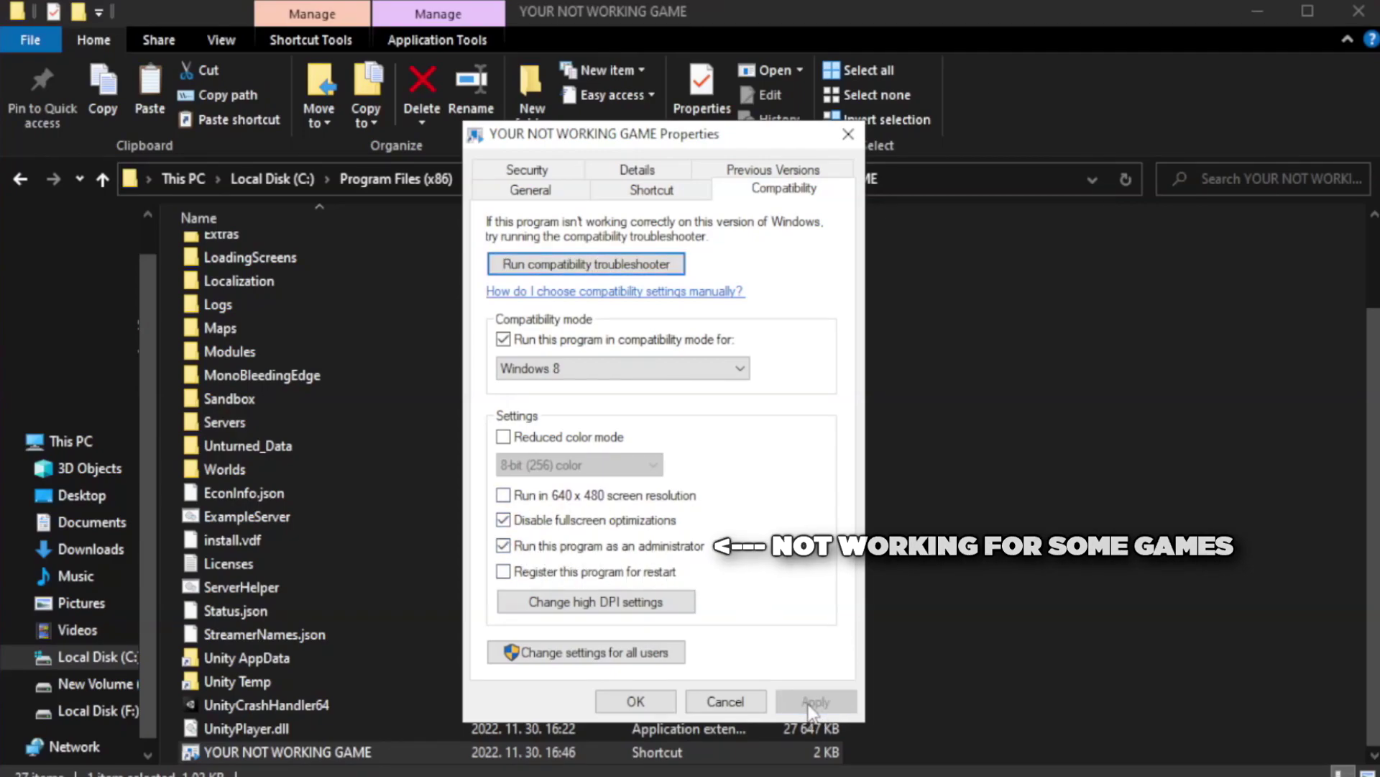
click(633, 703)
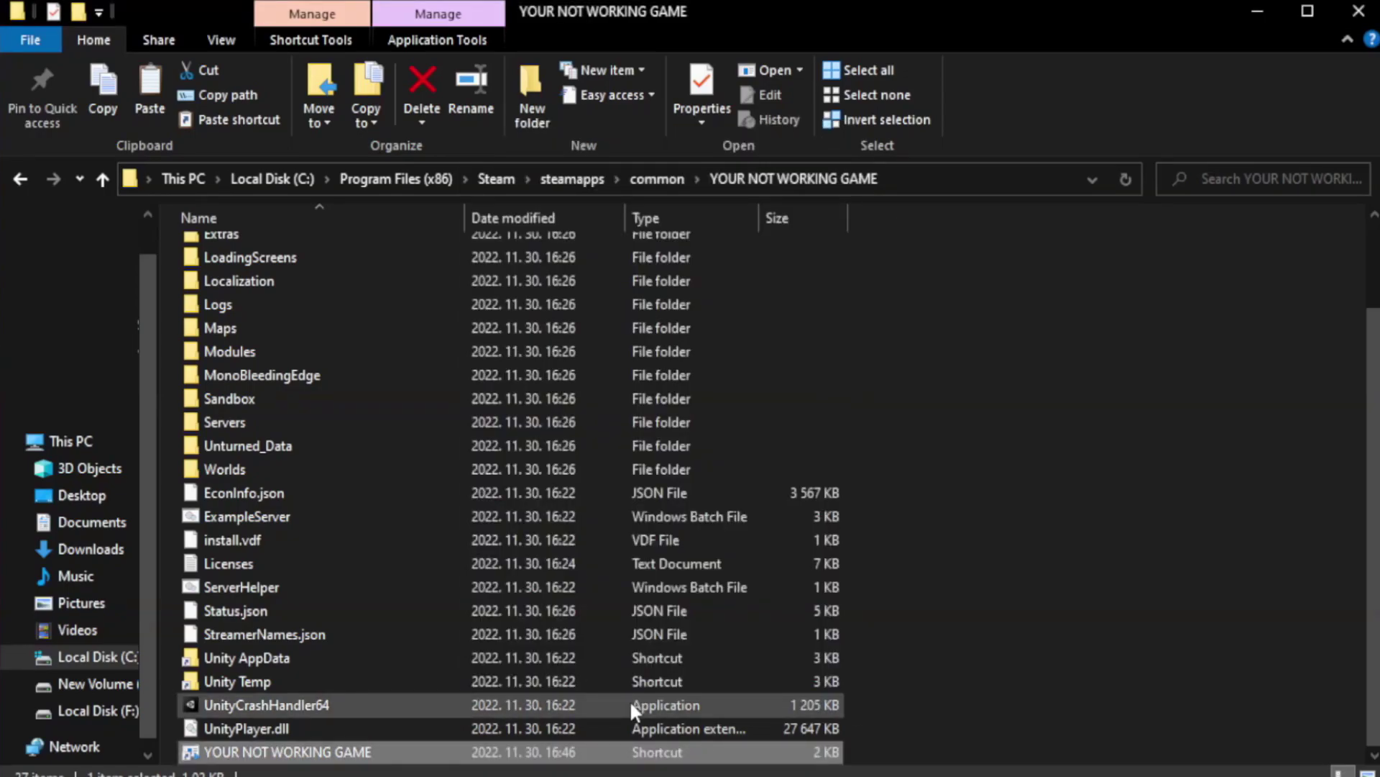
click(1358, 13)
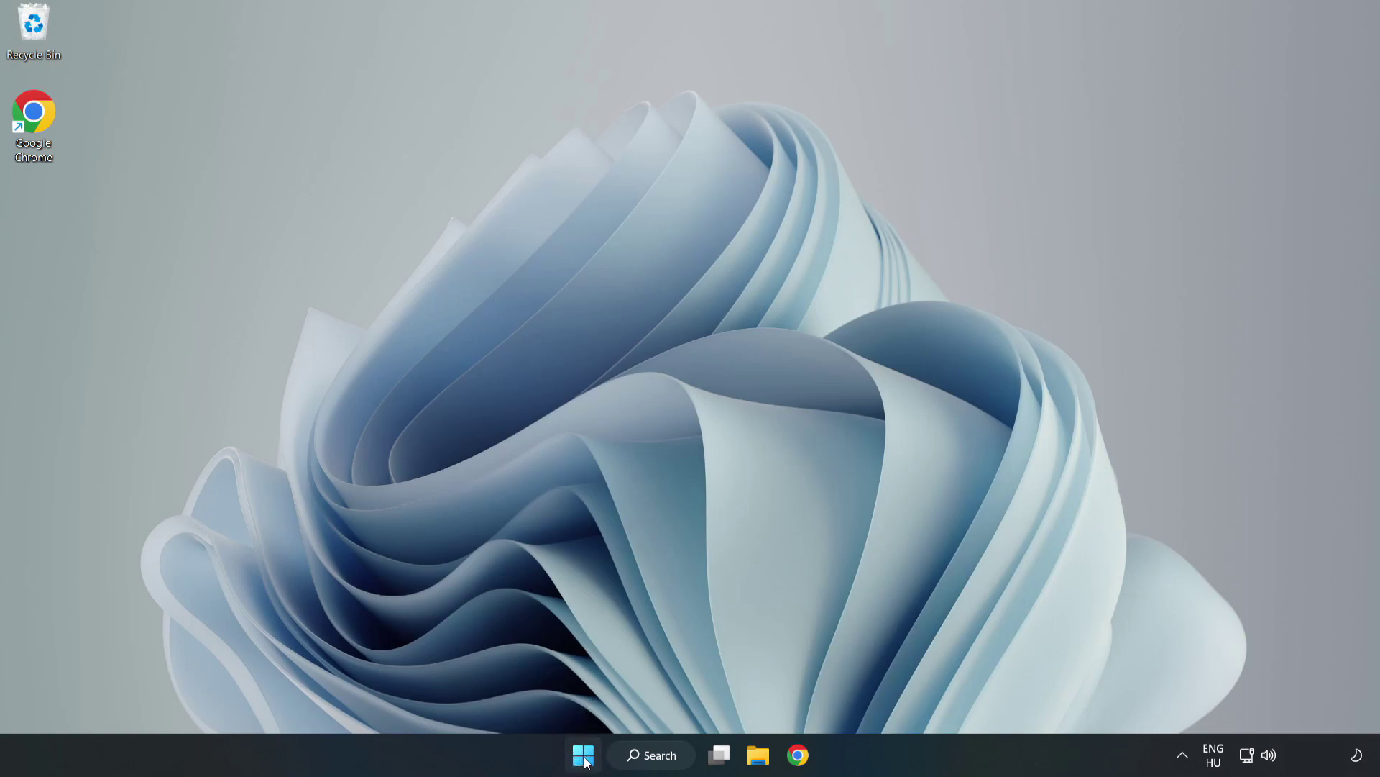
- In Task Manager, disable the startup apps Cortana, Microsoft Edge, Microsoft Teams and Phone Link, and close it
right_click(586, 758)
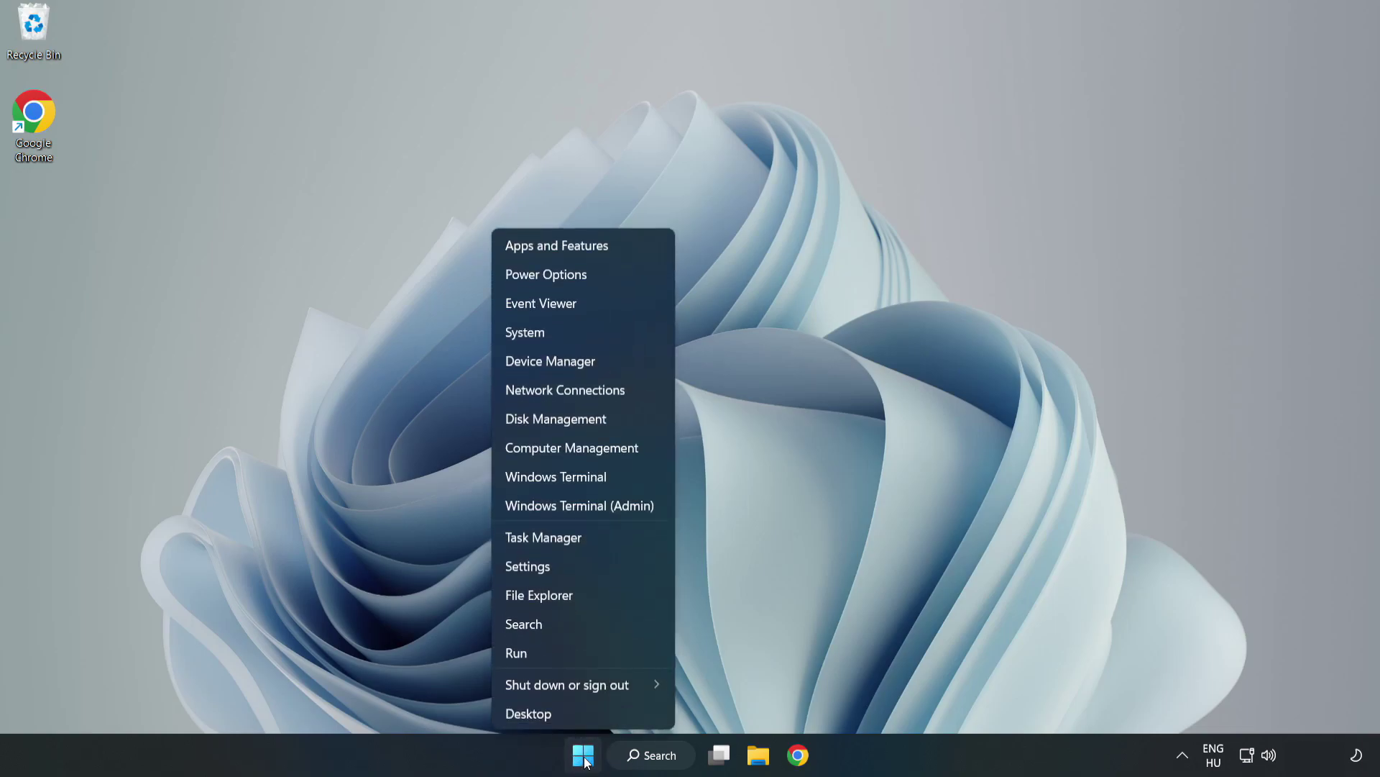
click(583, 541)
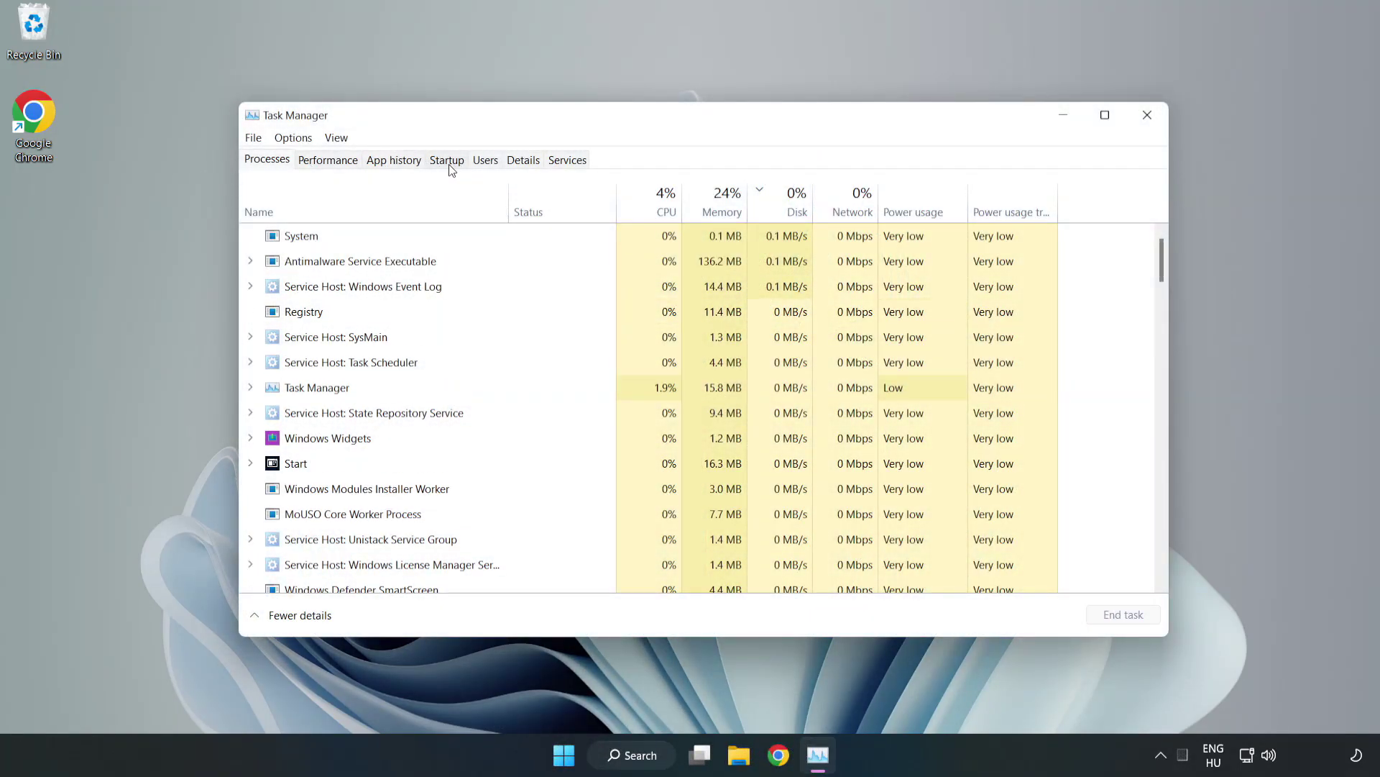
click(448, 164)
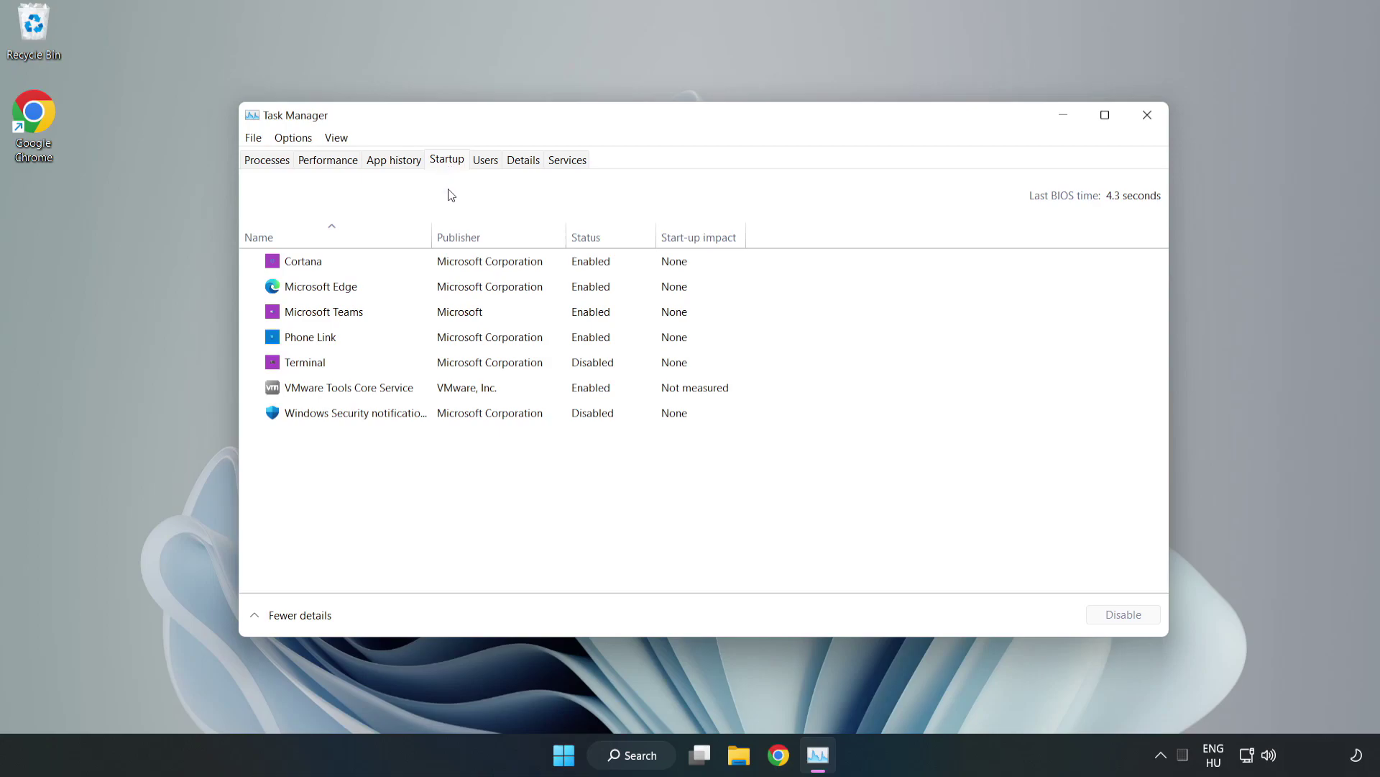
click(476, 271)
click(1118, 614)
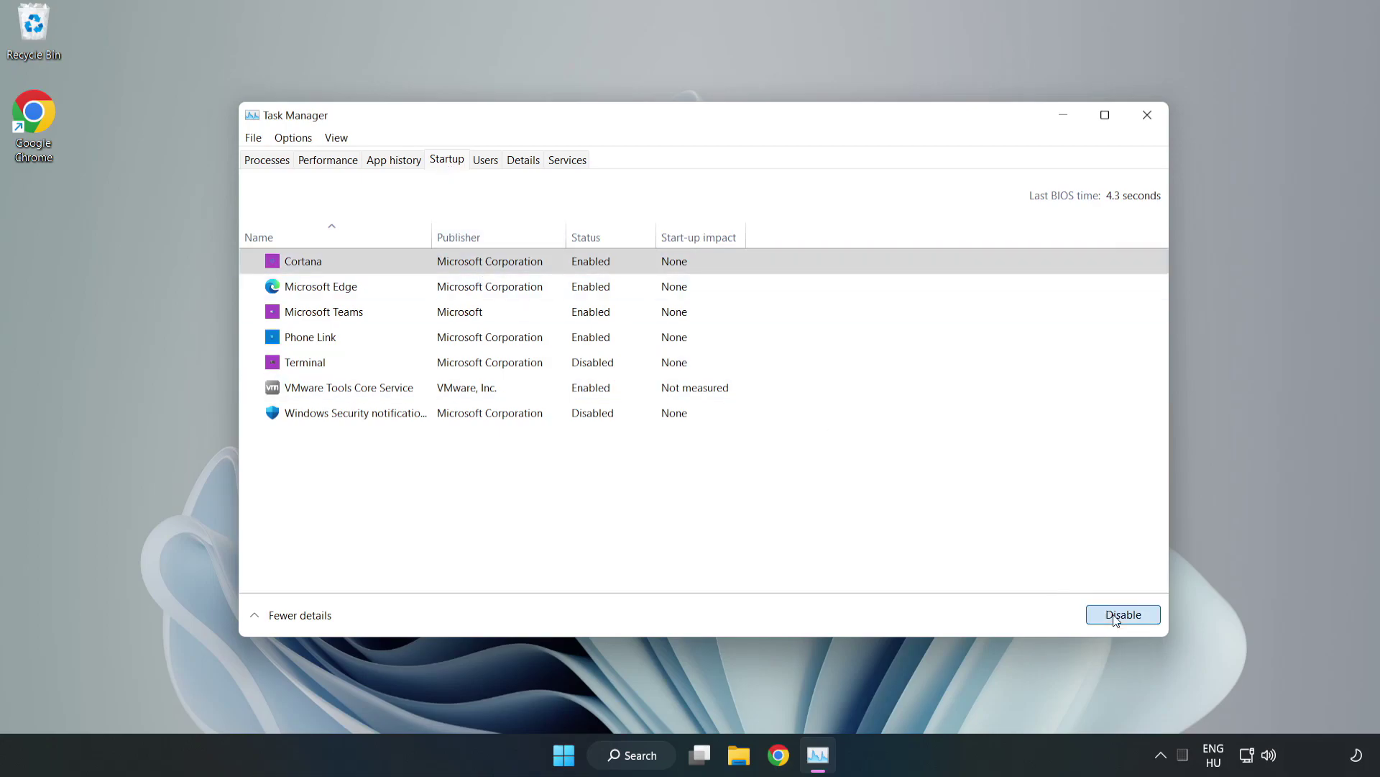
click(595, 286)
click(1108, 614)
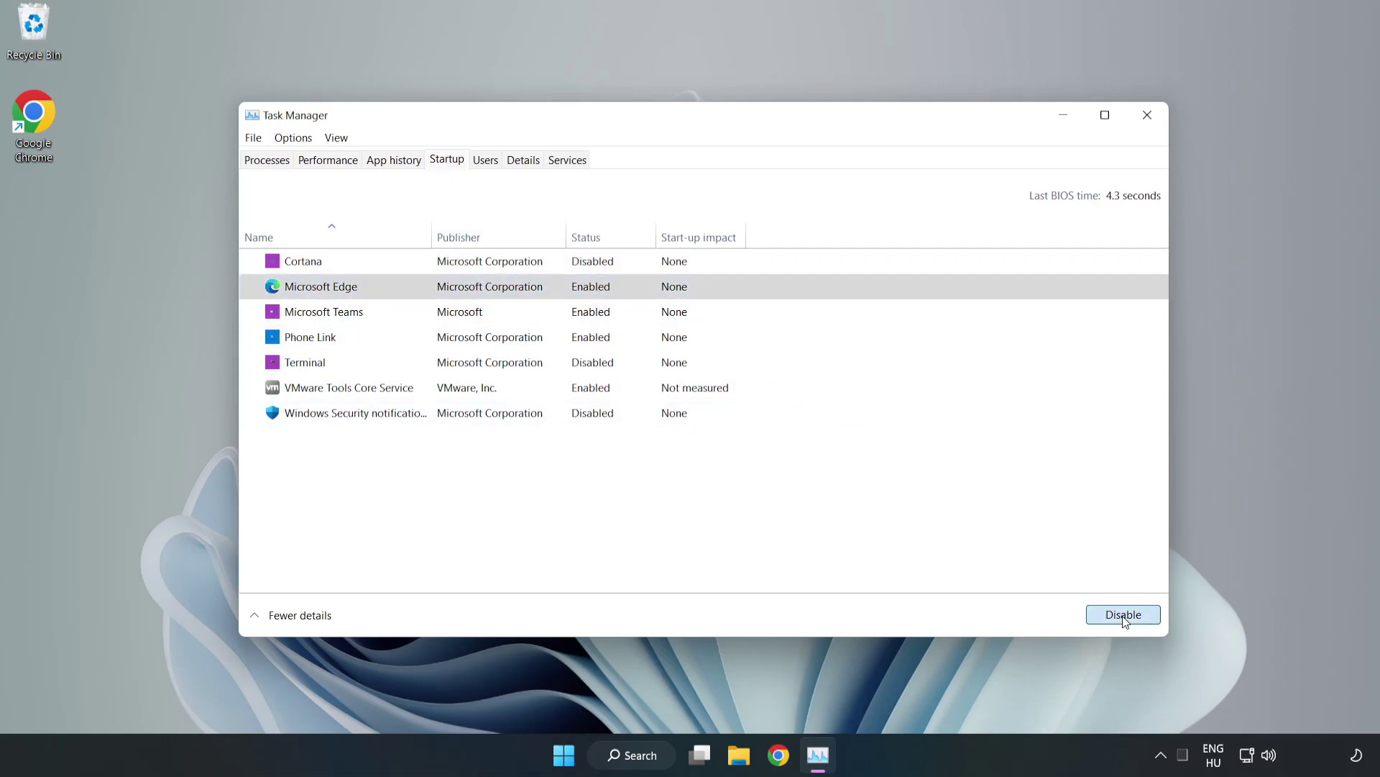
click(532, 313)
click(1114, 616)
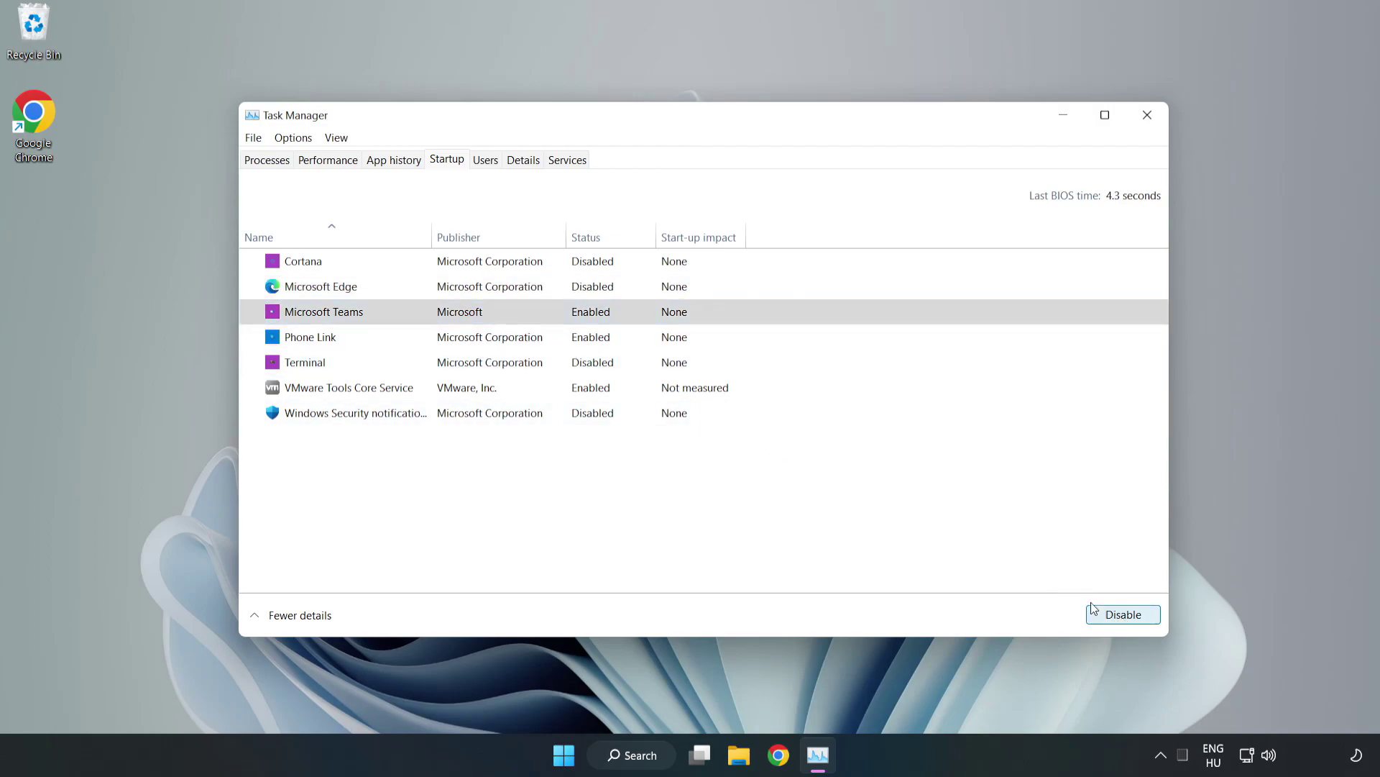
click(459, 338)
click(1149, 620)
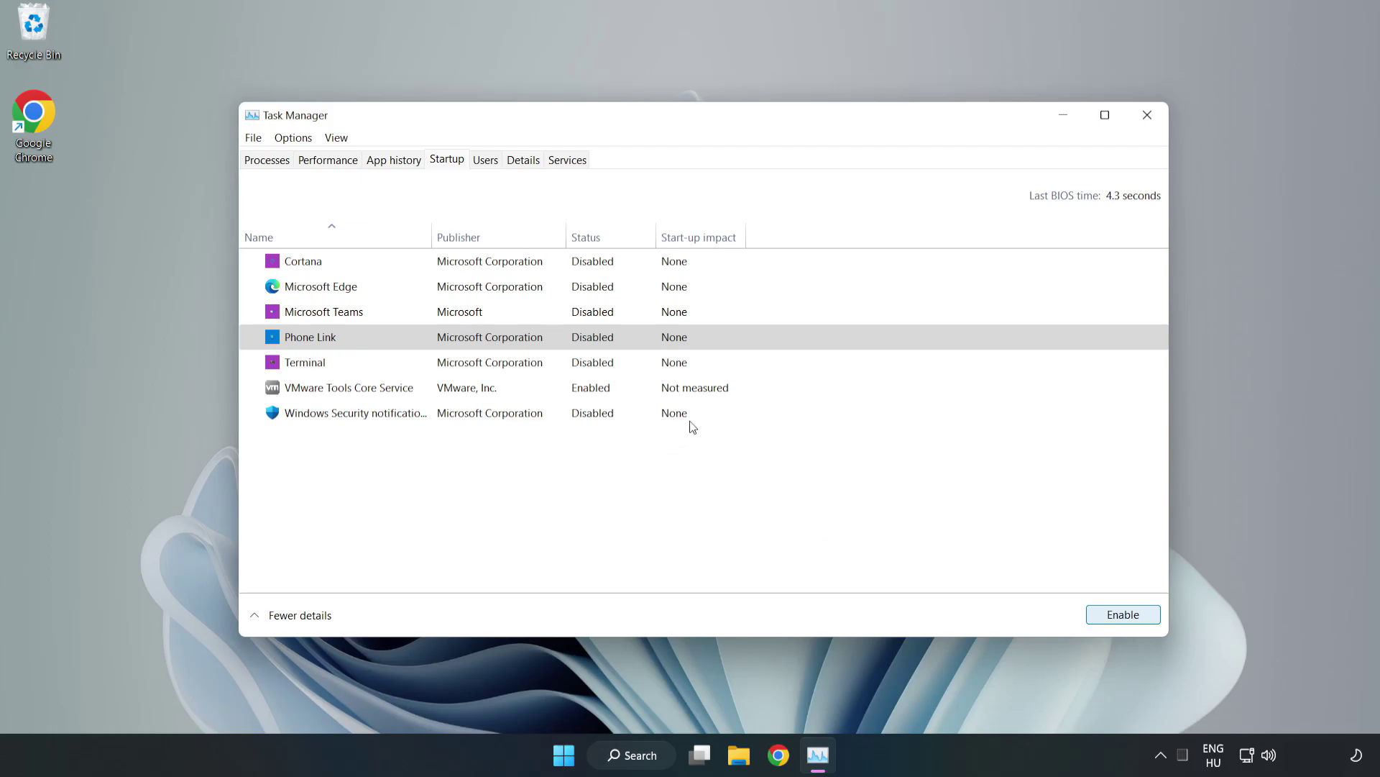
click(1149, 119)
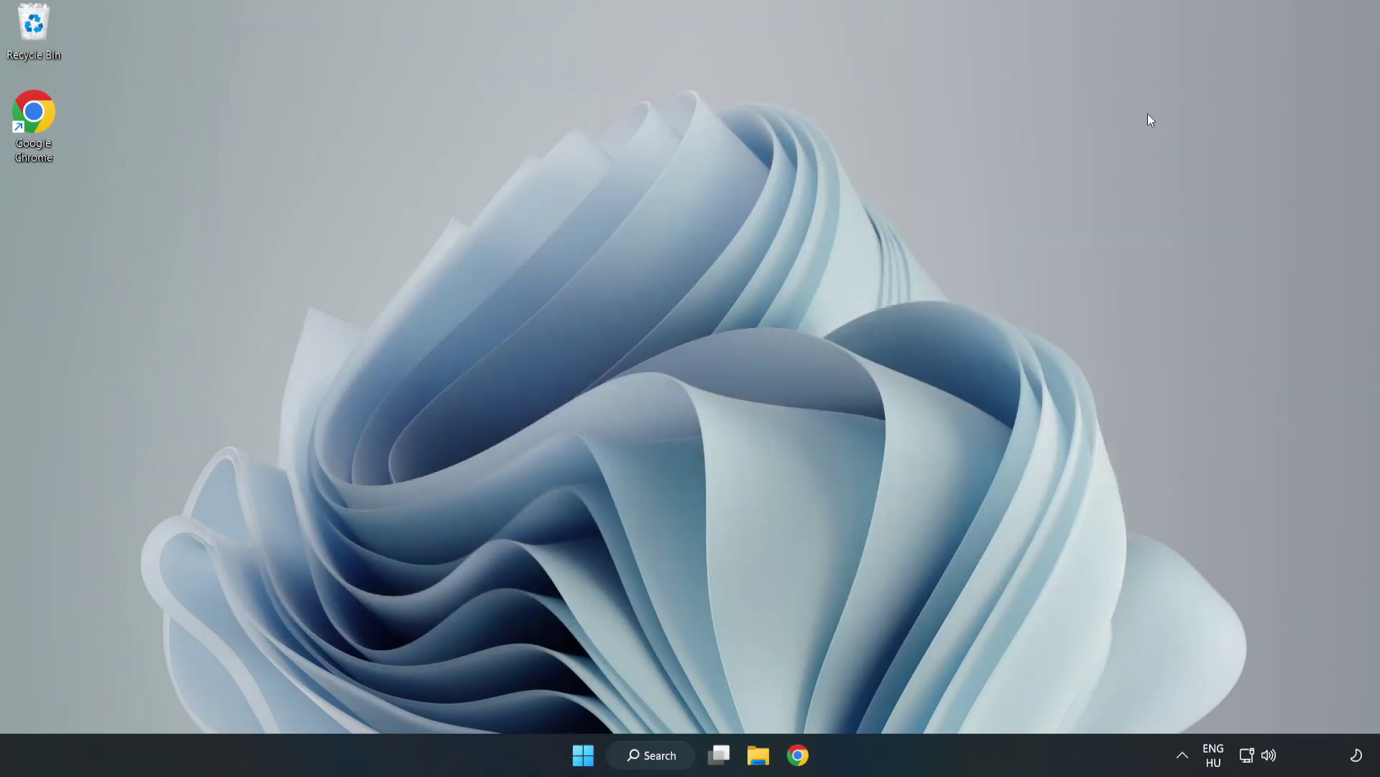
- Search Windows for "security" and open the Windows Security app
click(654, 763)
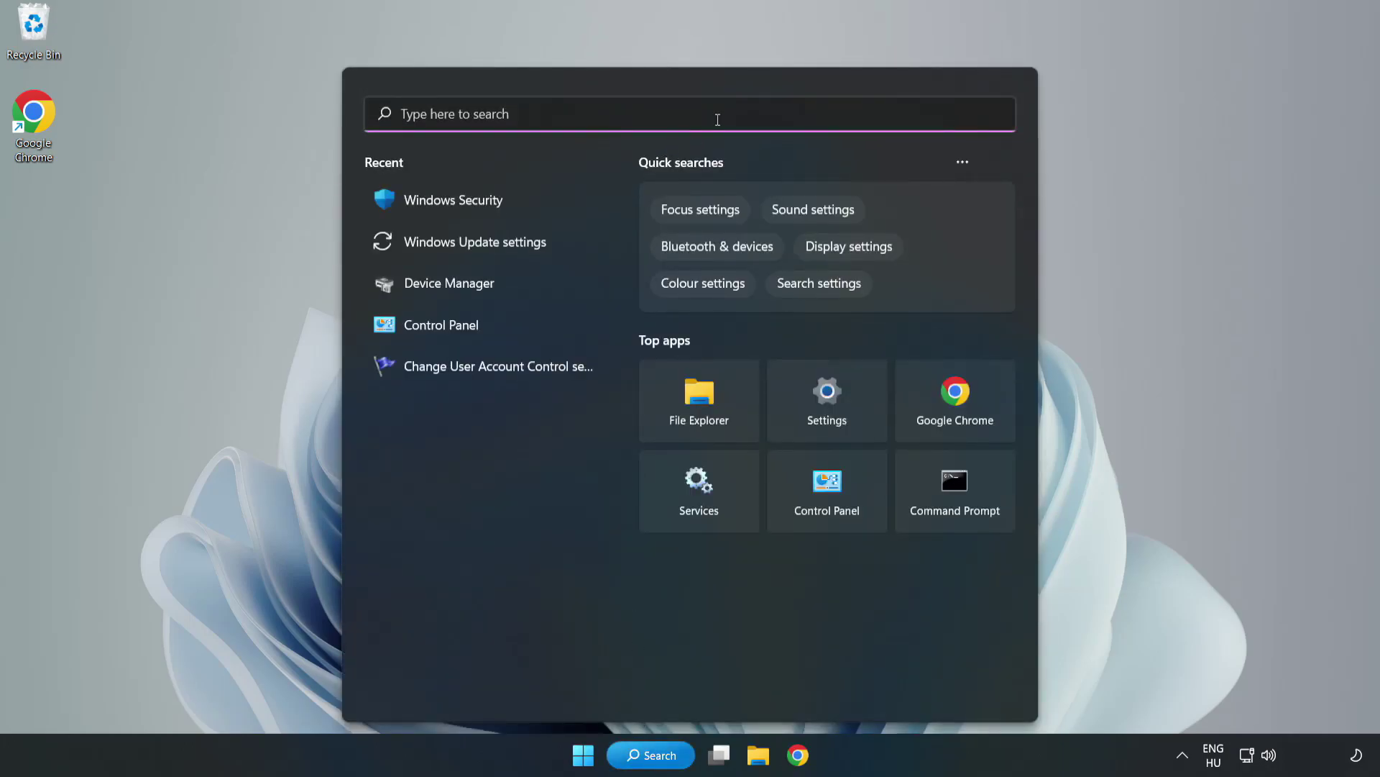
text(sec)
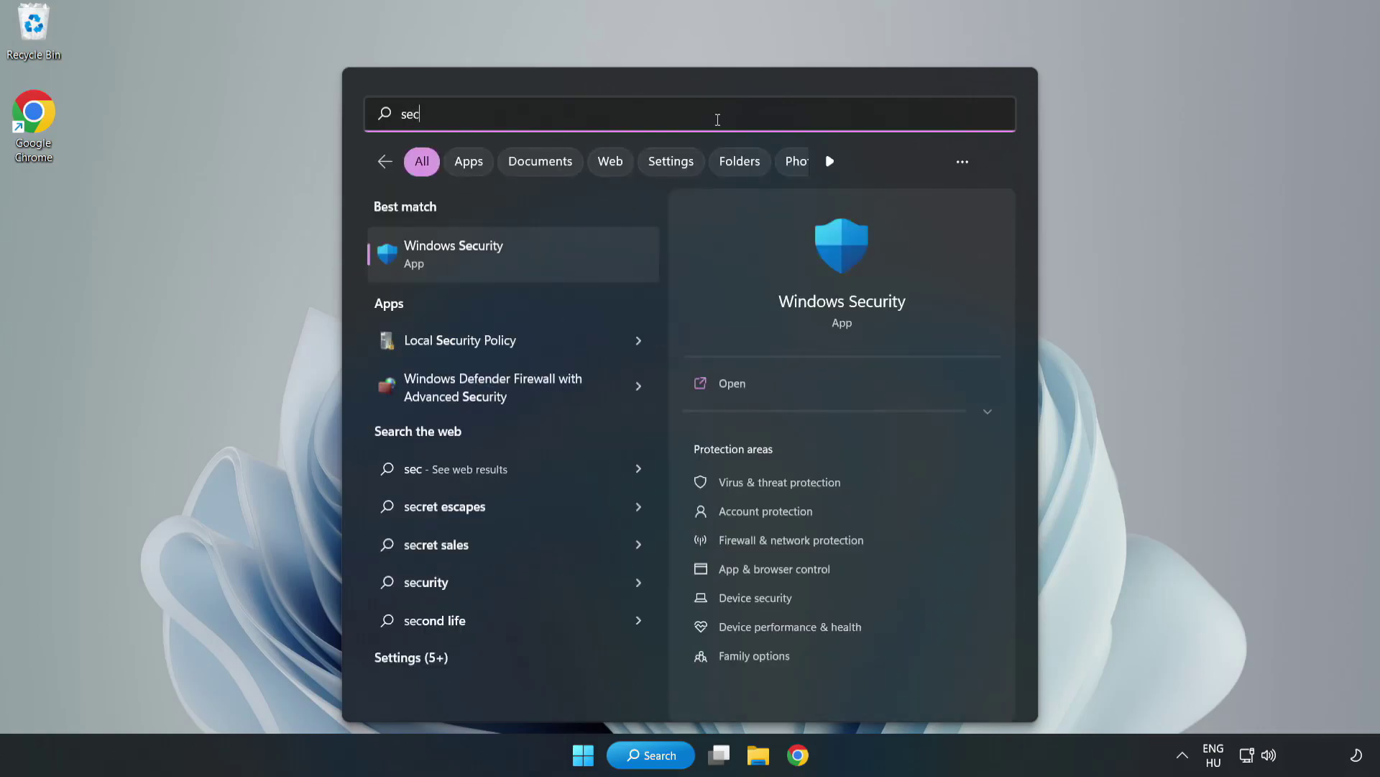
text(urity)
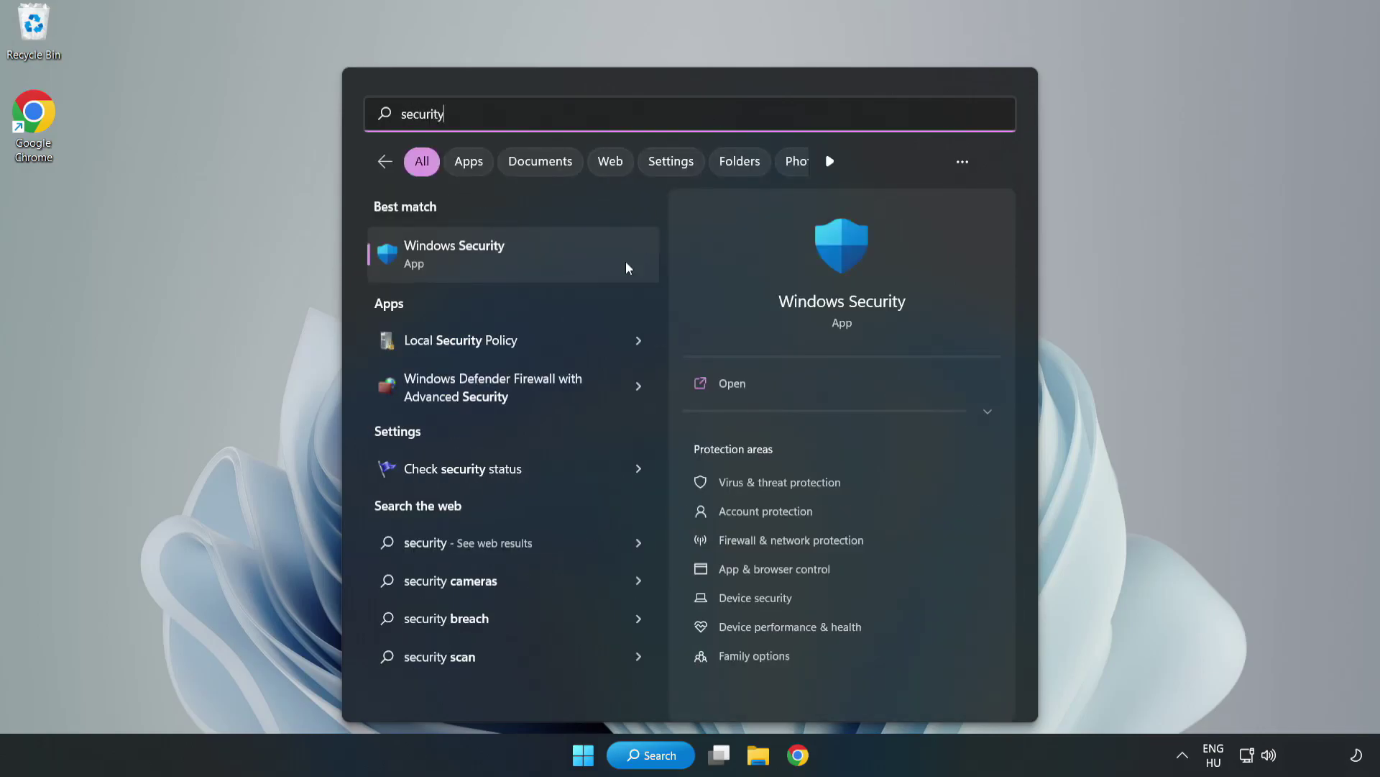
click(499, 262)
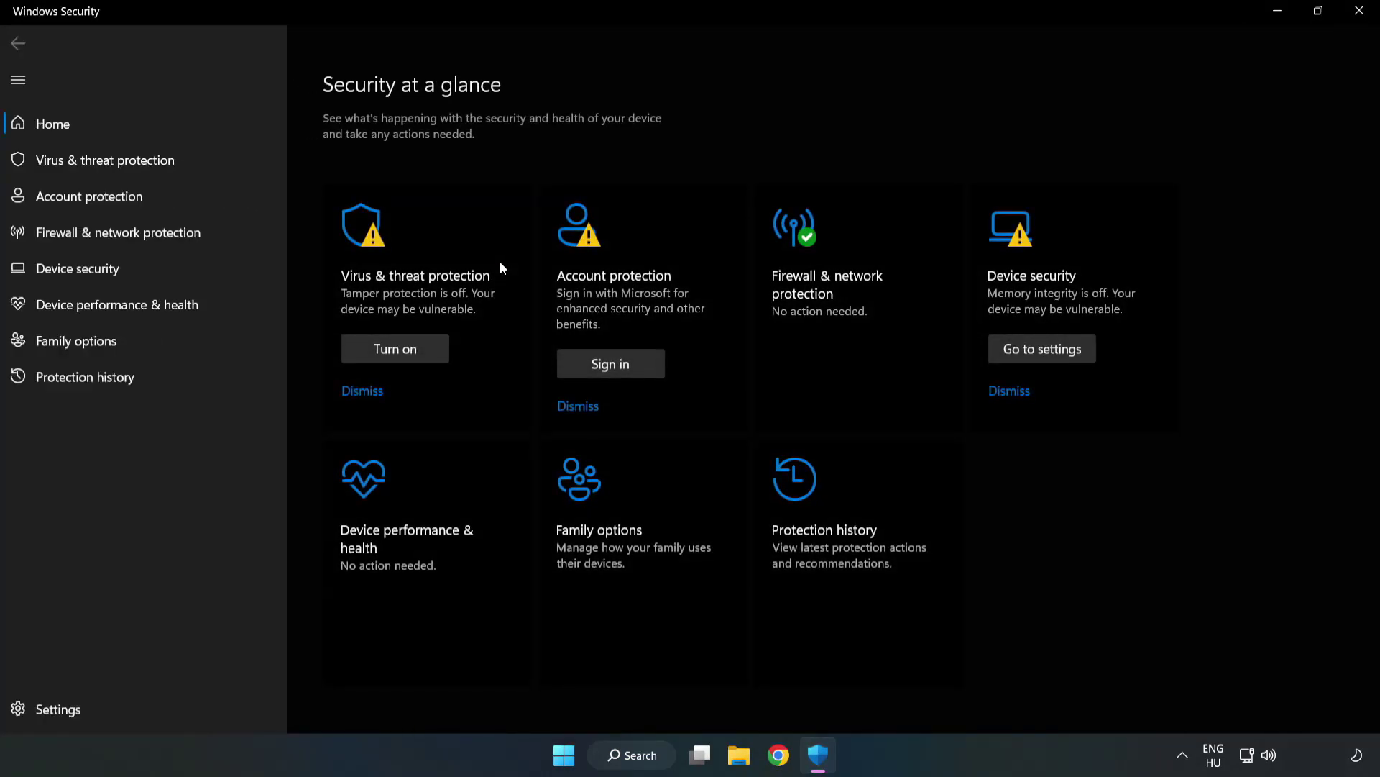
- Open the Exclusions page within the Virus & threat protection settings
click(90, 165)
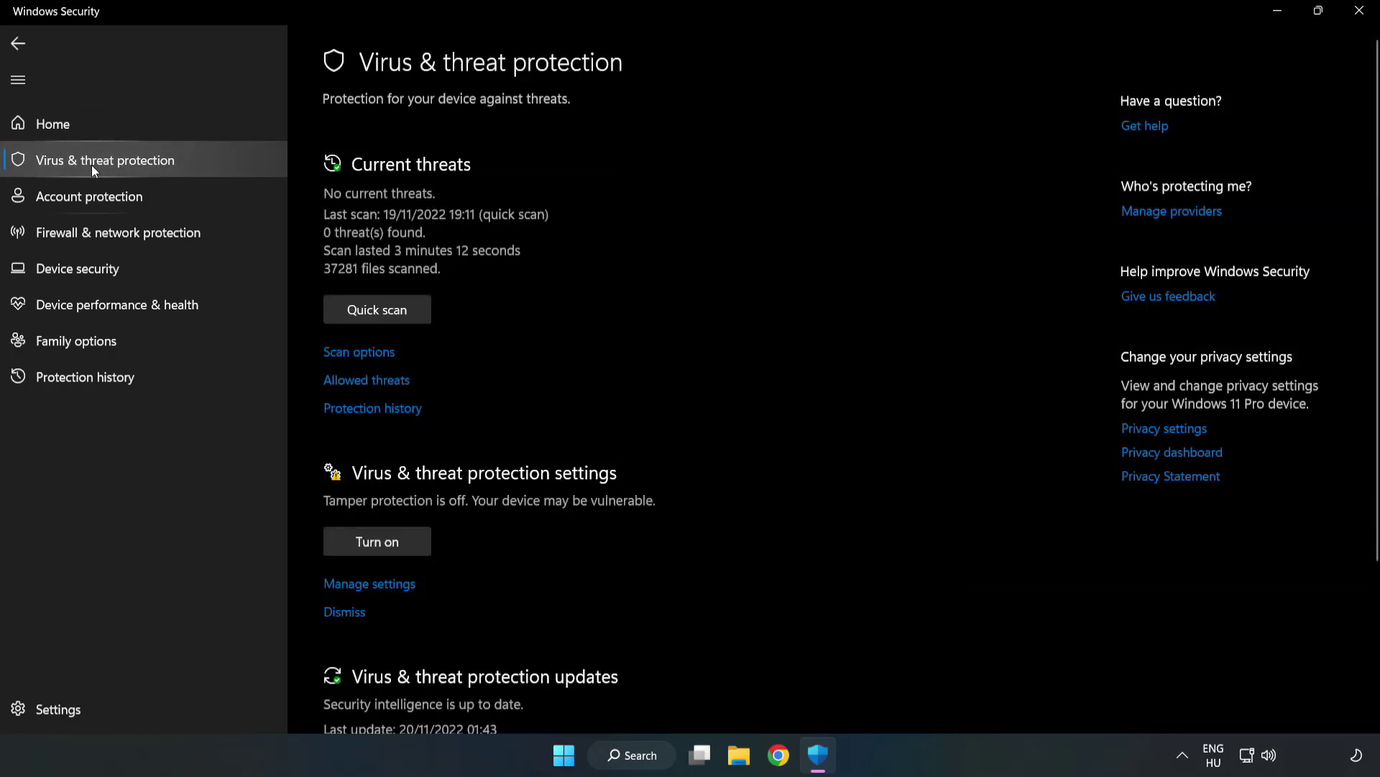
scroll(721, 284, down, 3)
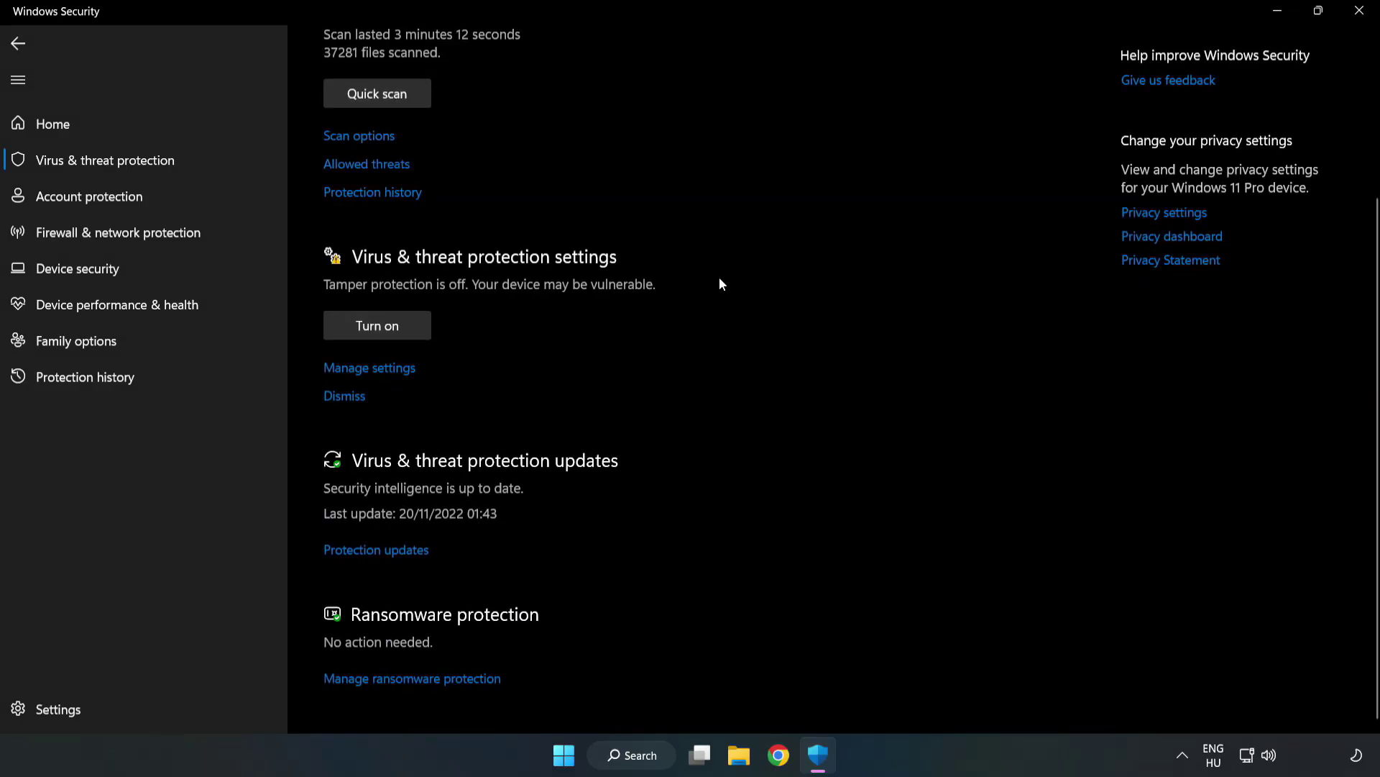
click(378, 374)
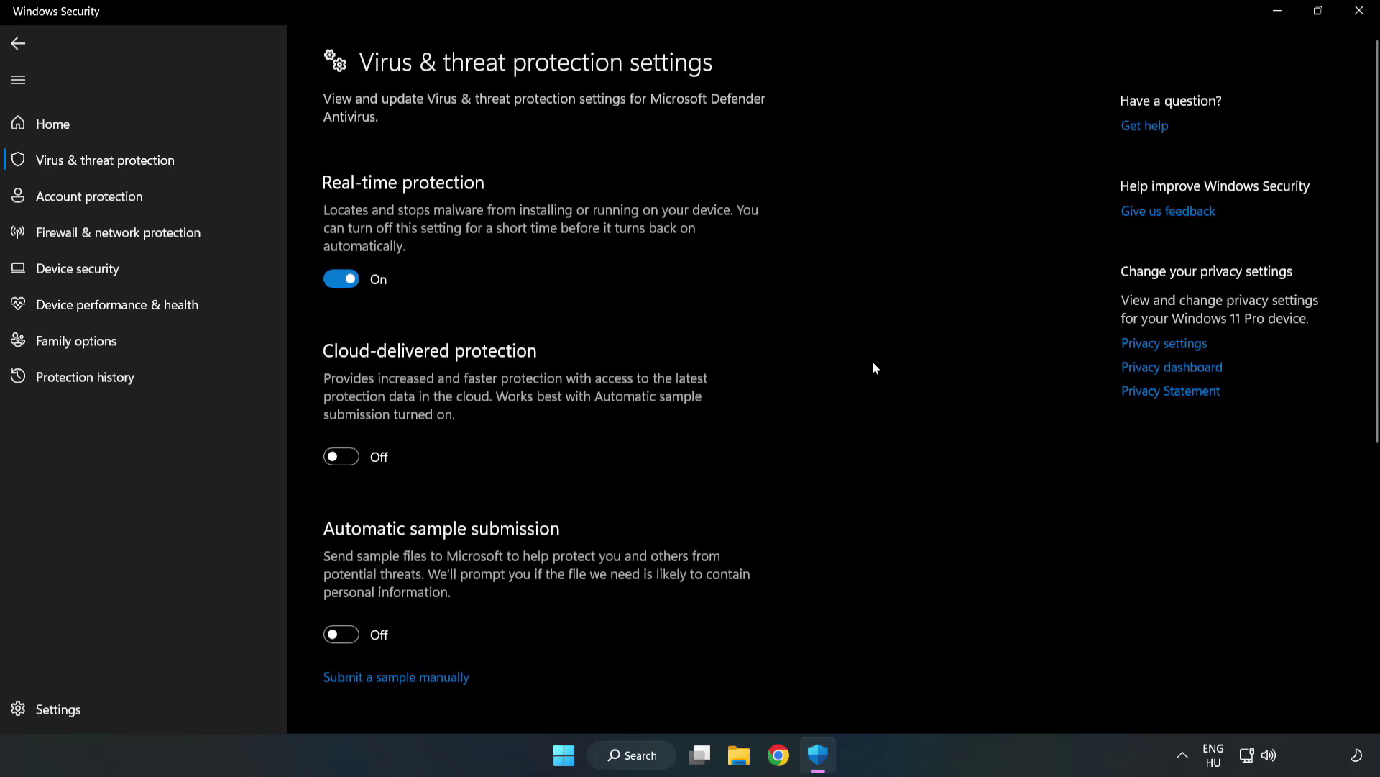
scroll(878, 369, down, 6)
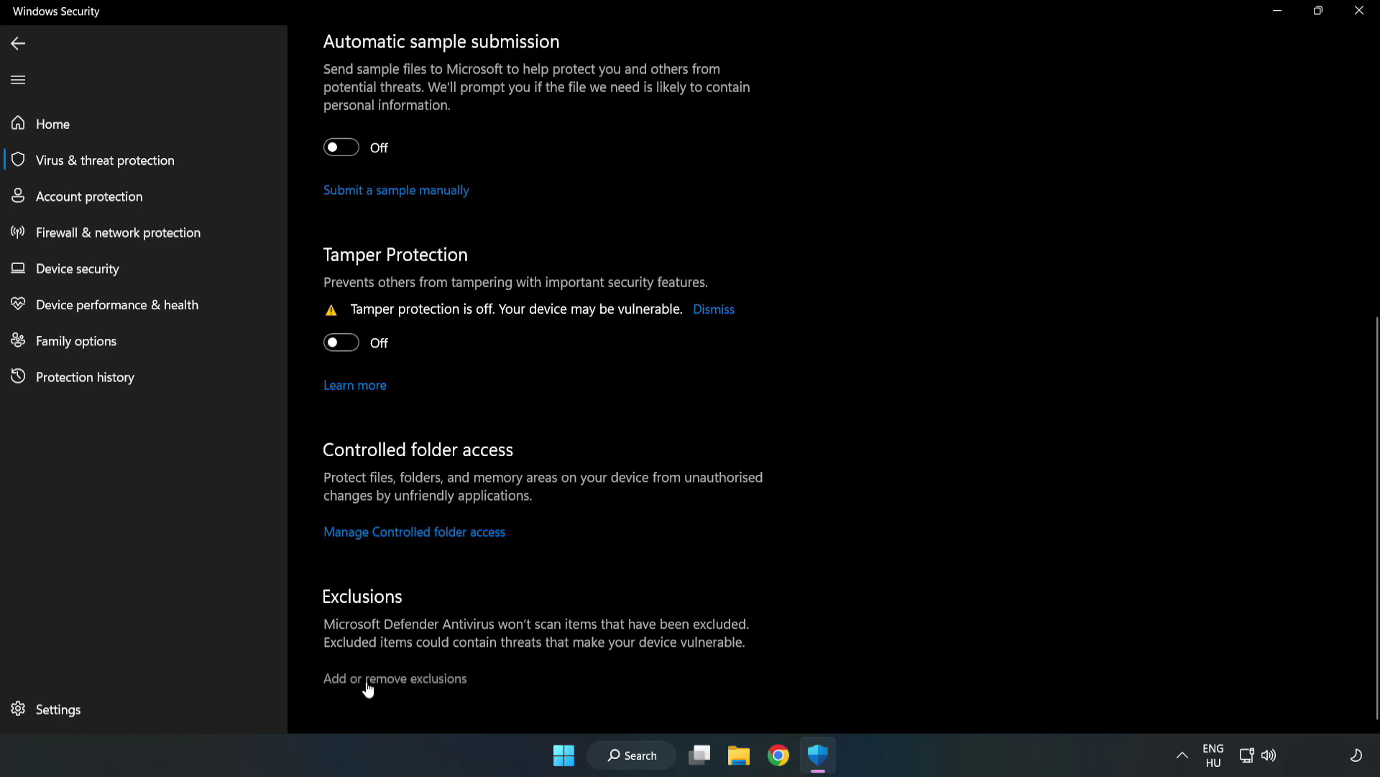
click(409, 678)
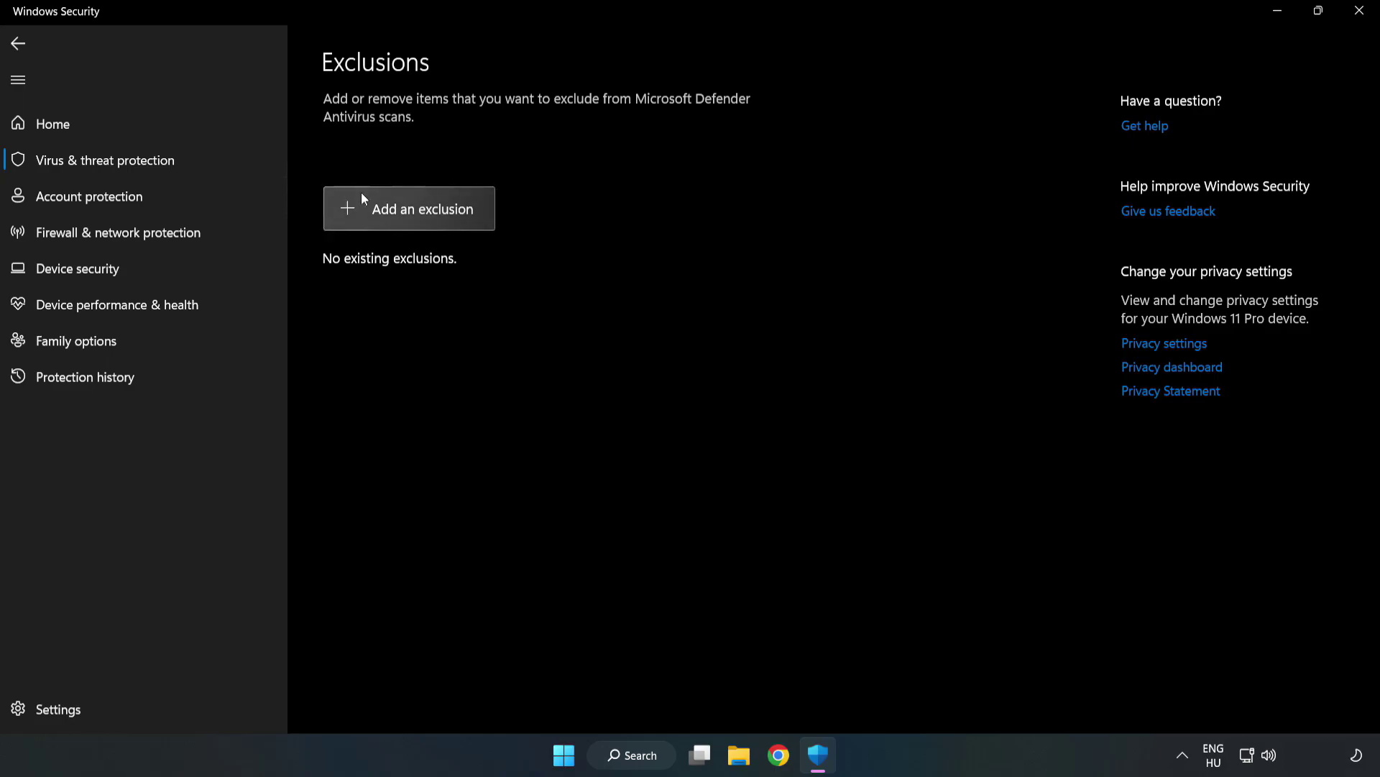
- Add the file NOT WORKING APP from C:\Program Files (x86)\NOT WORKING APP as an antivirus exclusion and close Windows Security
click(424, 220)
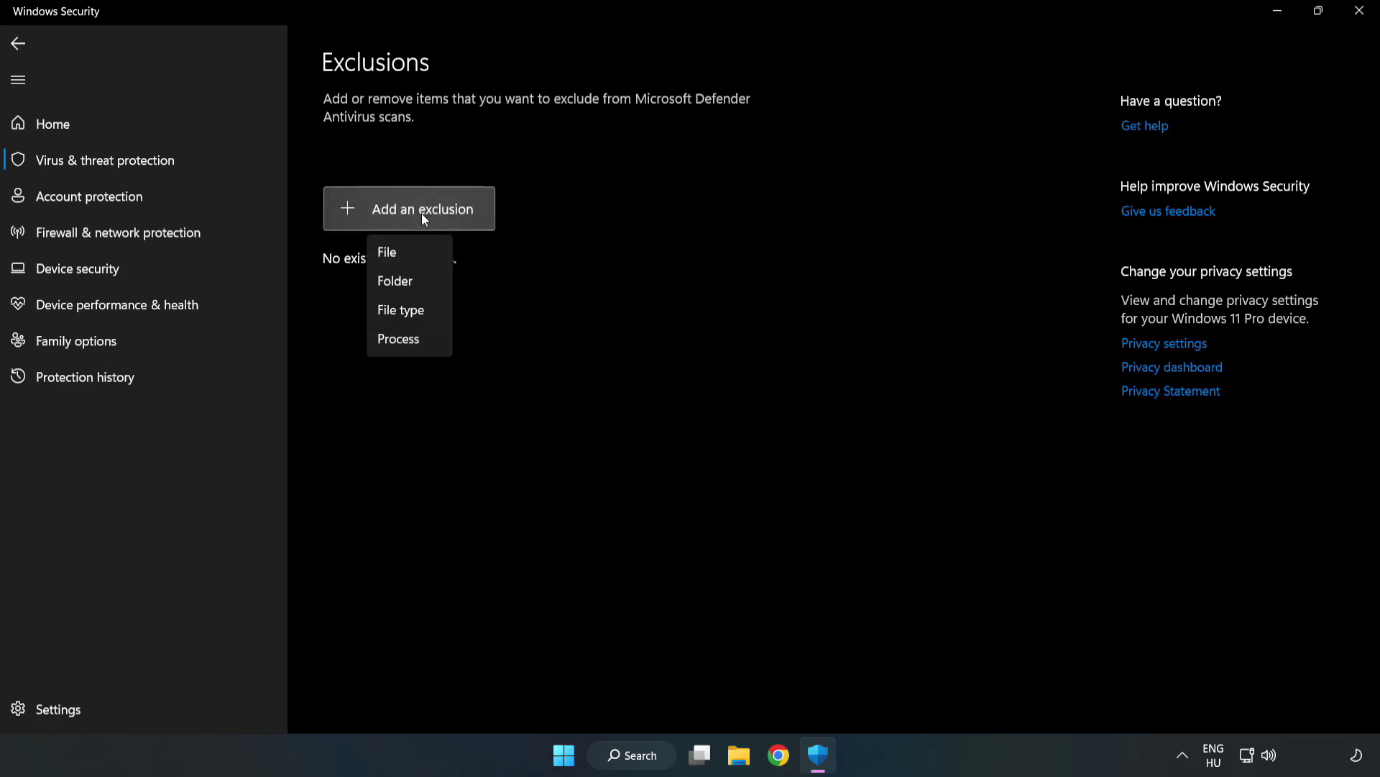
click(394, 254)
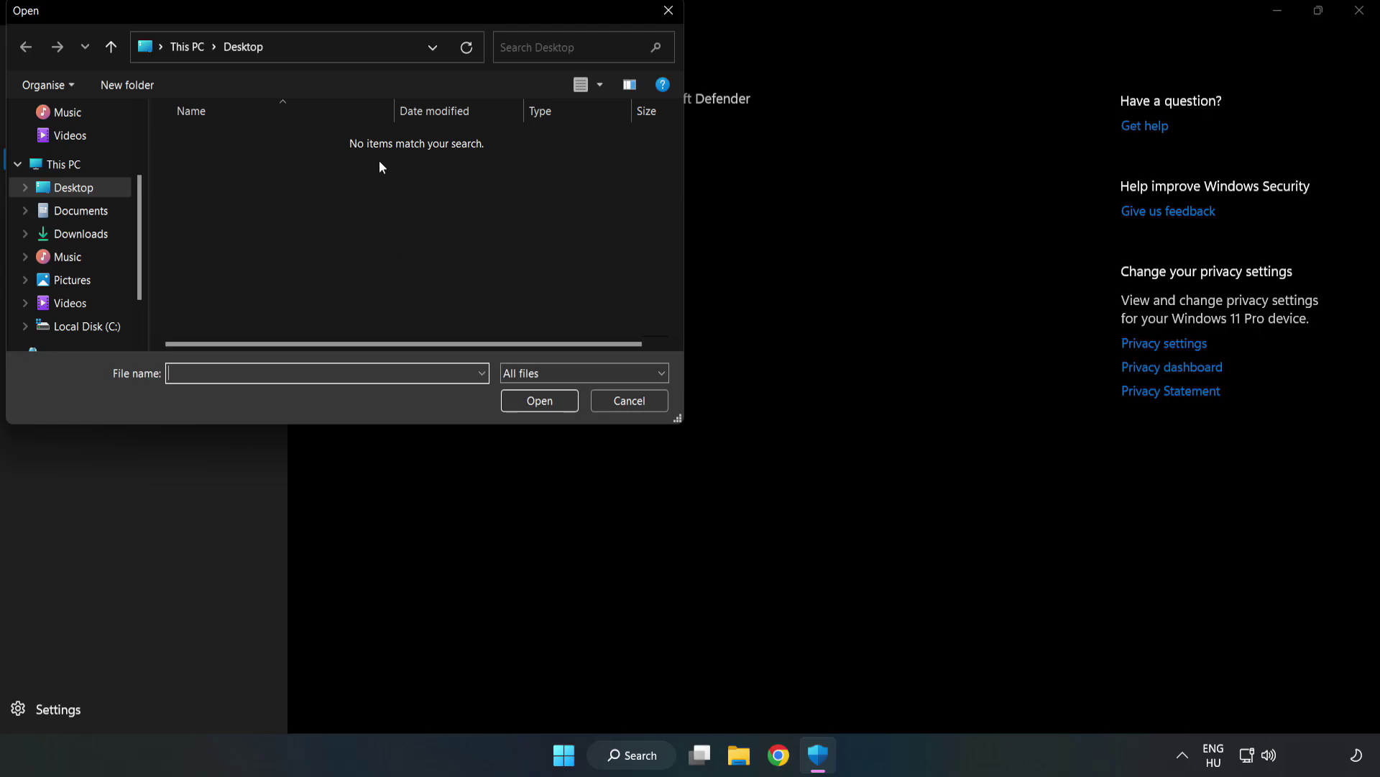
drag(370, 11, 636, 152)
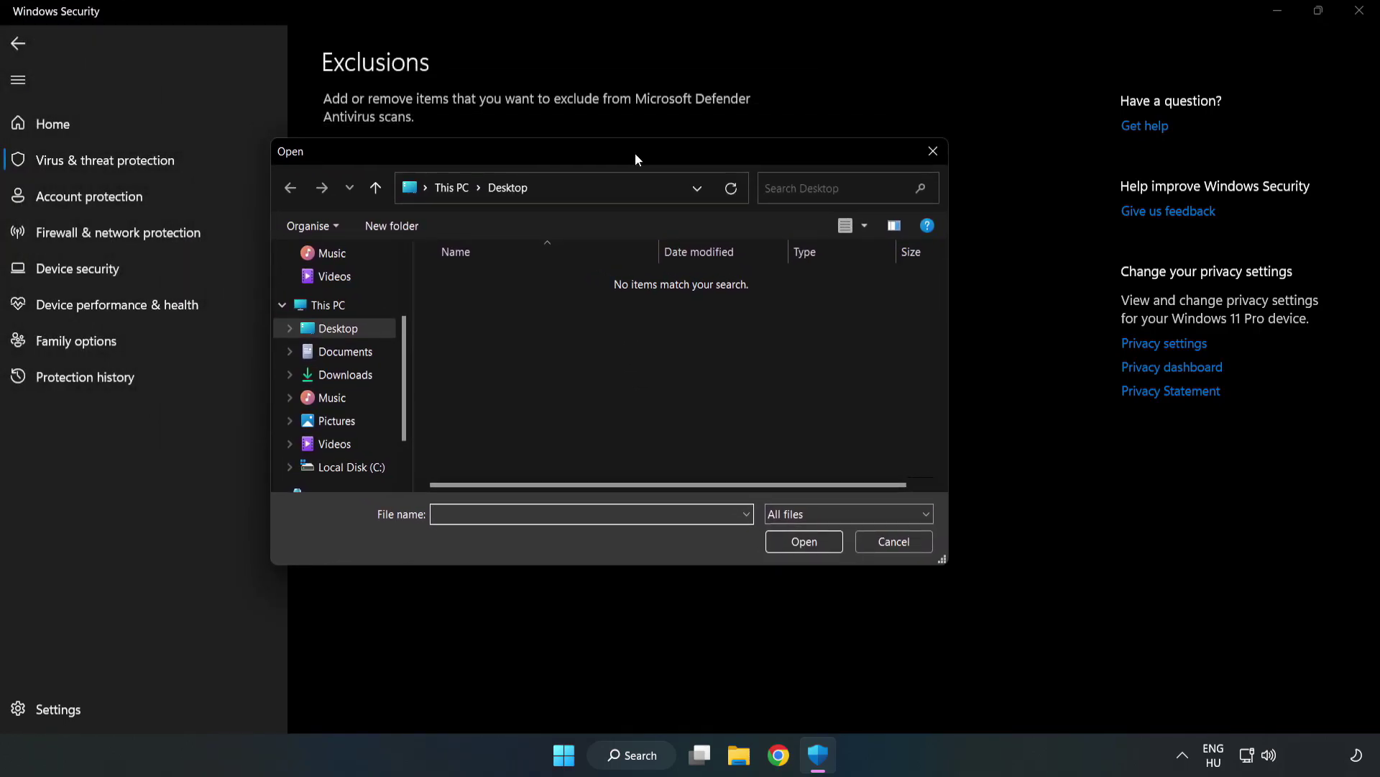
click(352, 467)
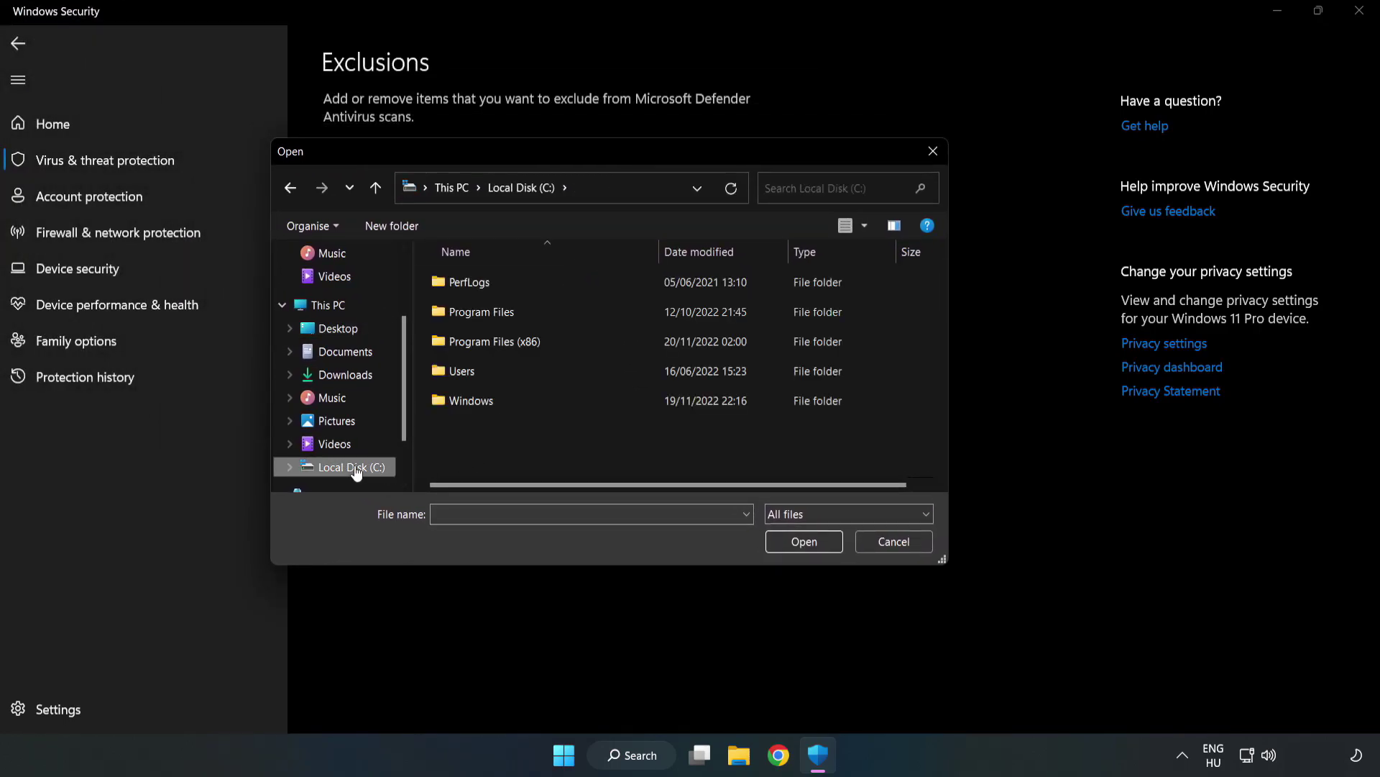
double_click(542, 343)
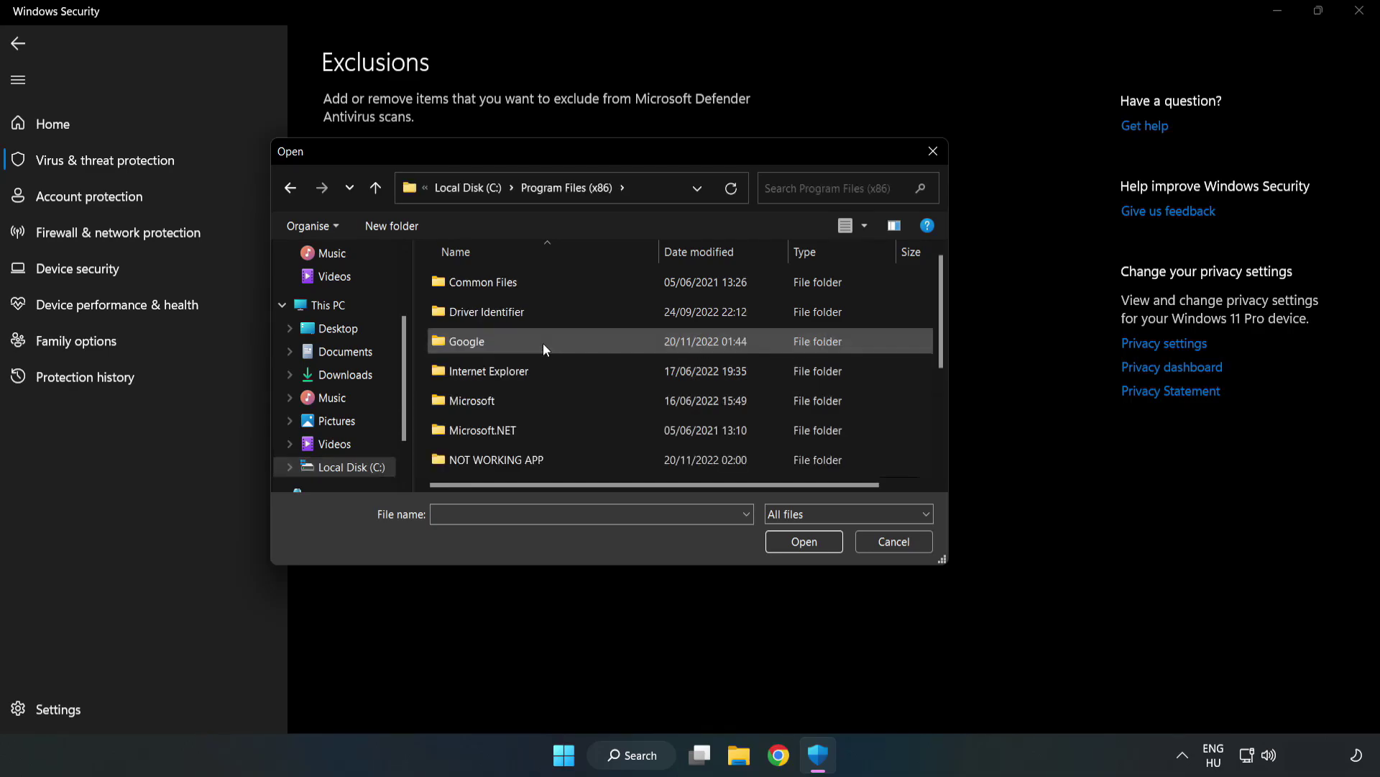
double_click(542, 457)
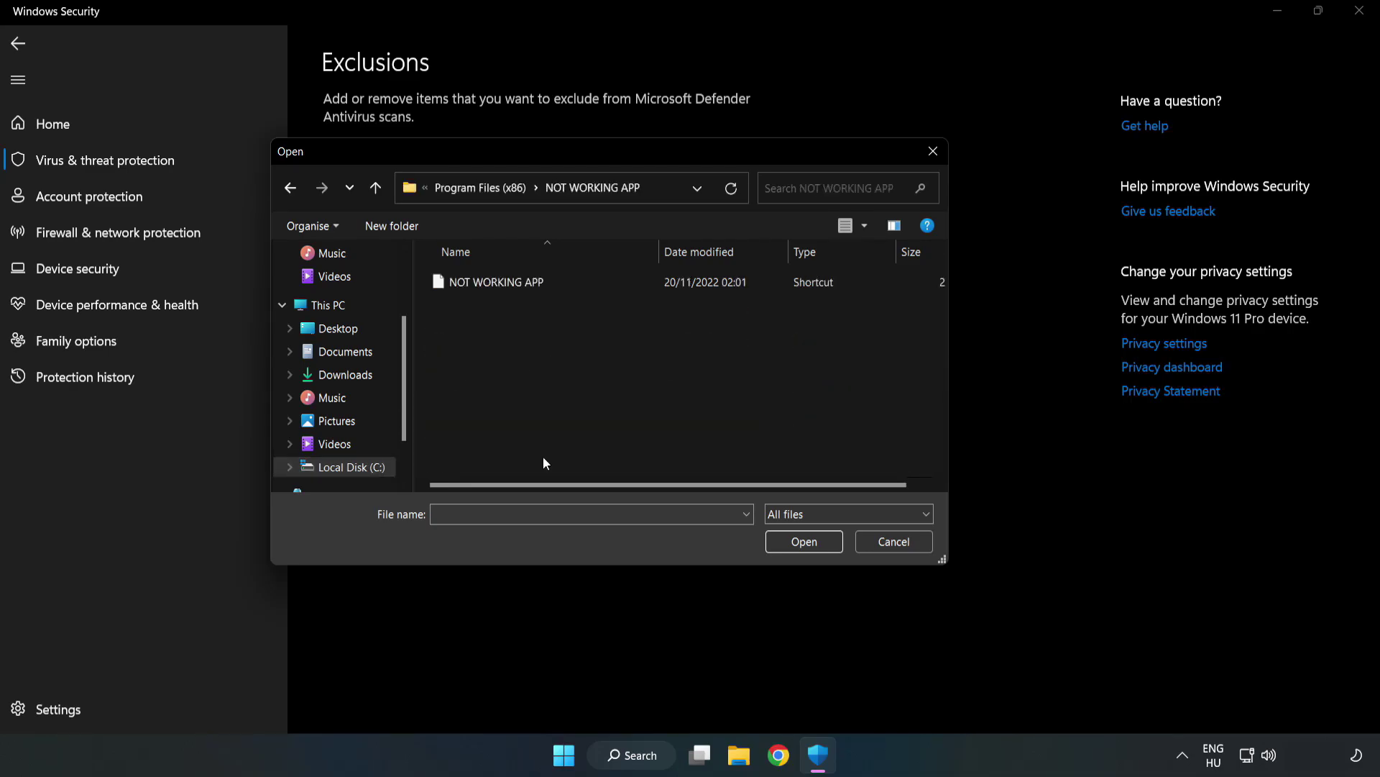
click(486, 280)
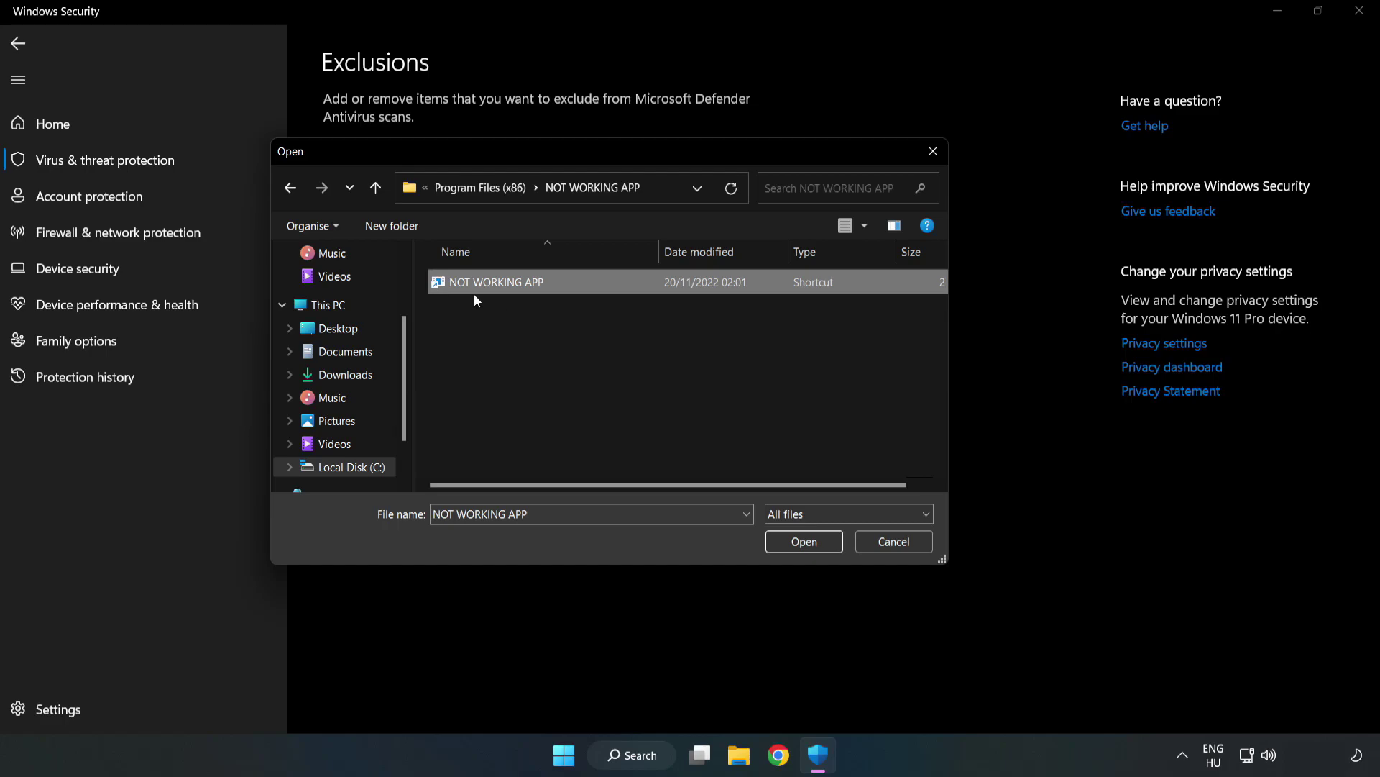
click(804, 541)
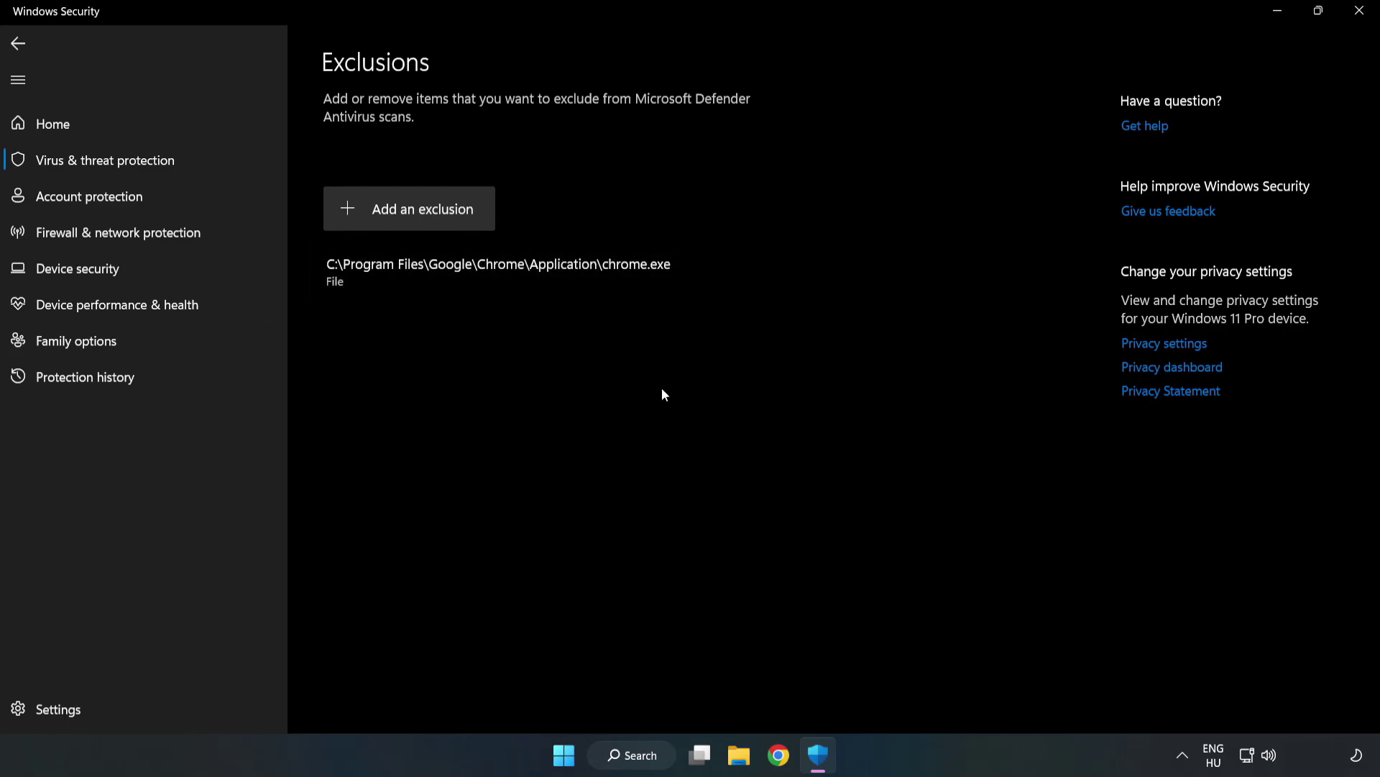
click(1359, 18)
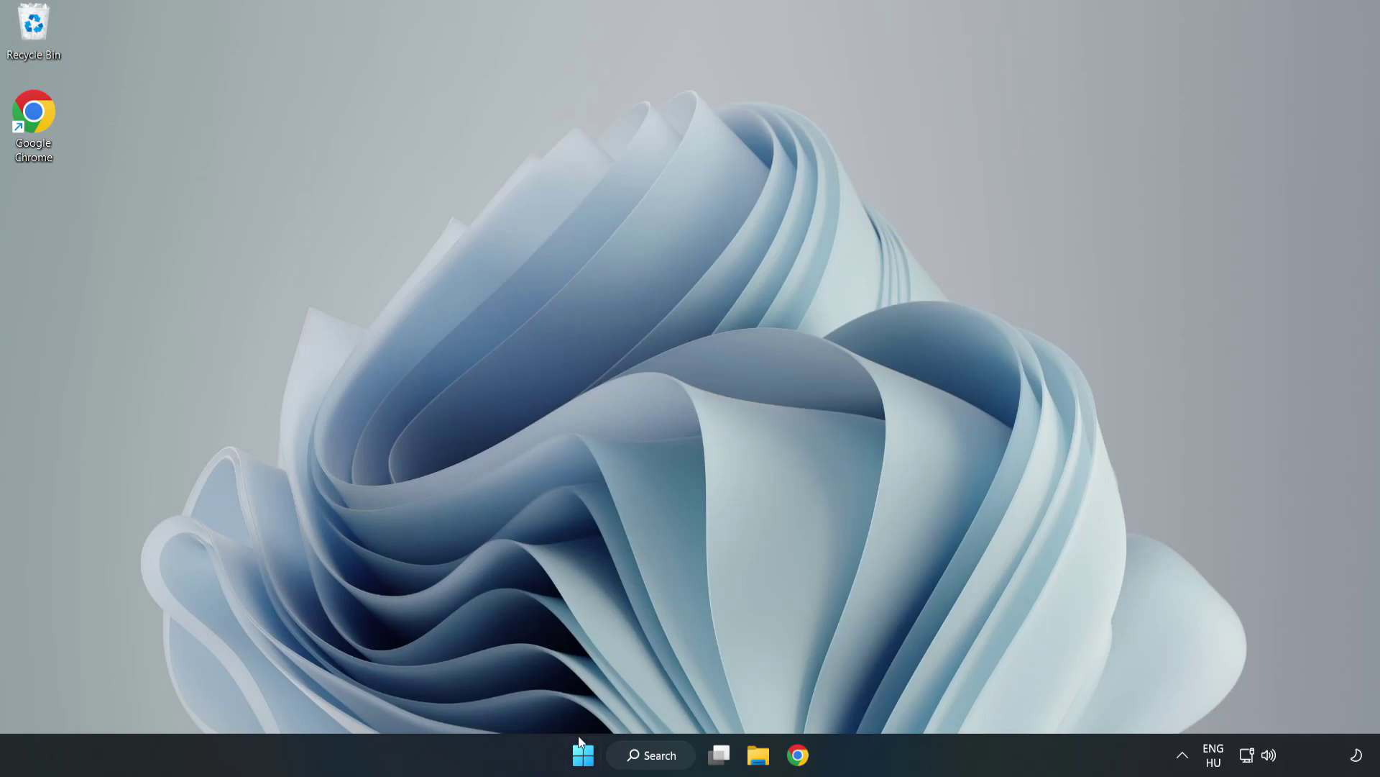
- Bring up the power options for restarting the PC
click(583, 754)
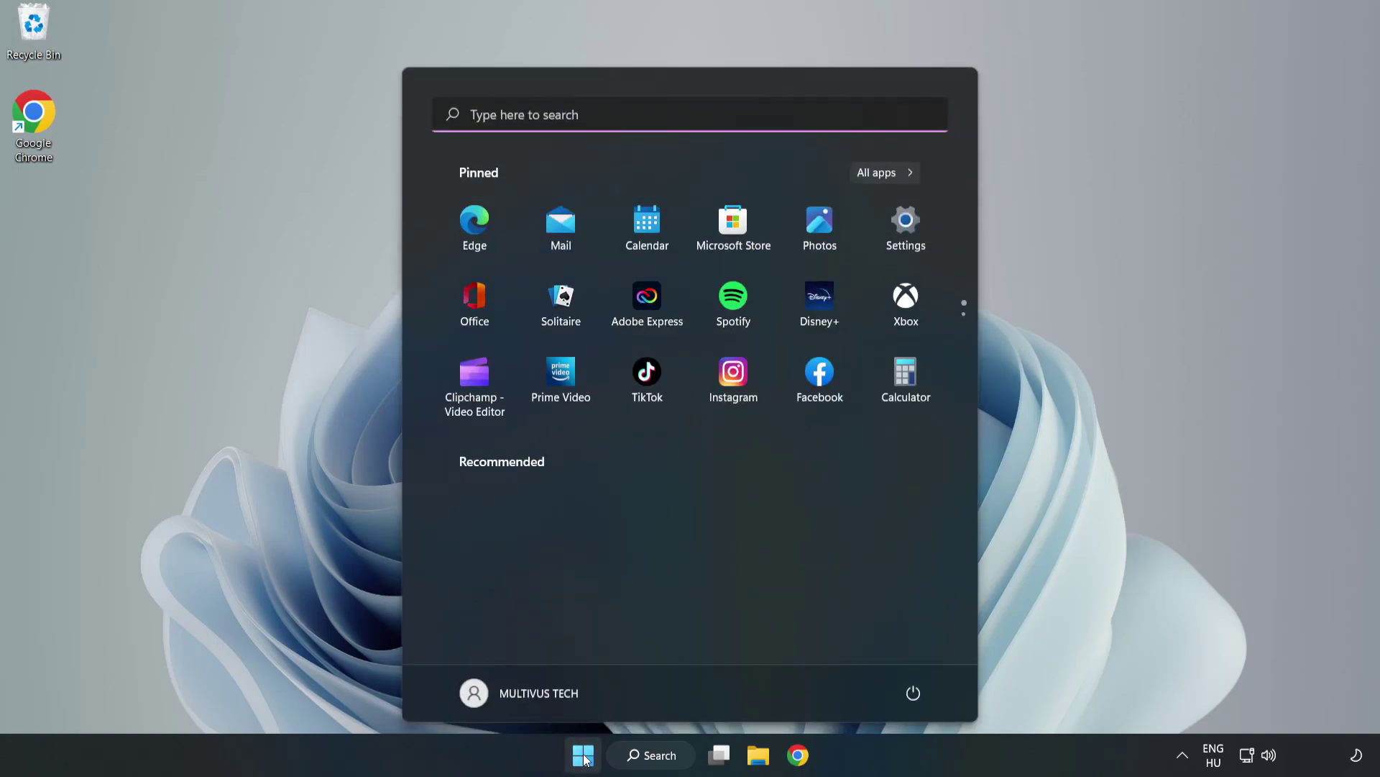
click(919, 694)
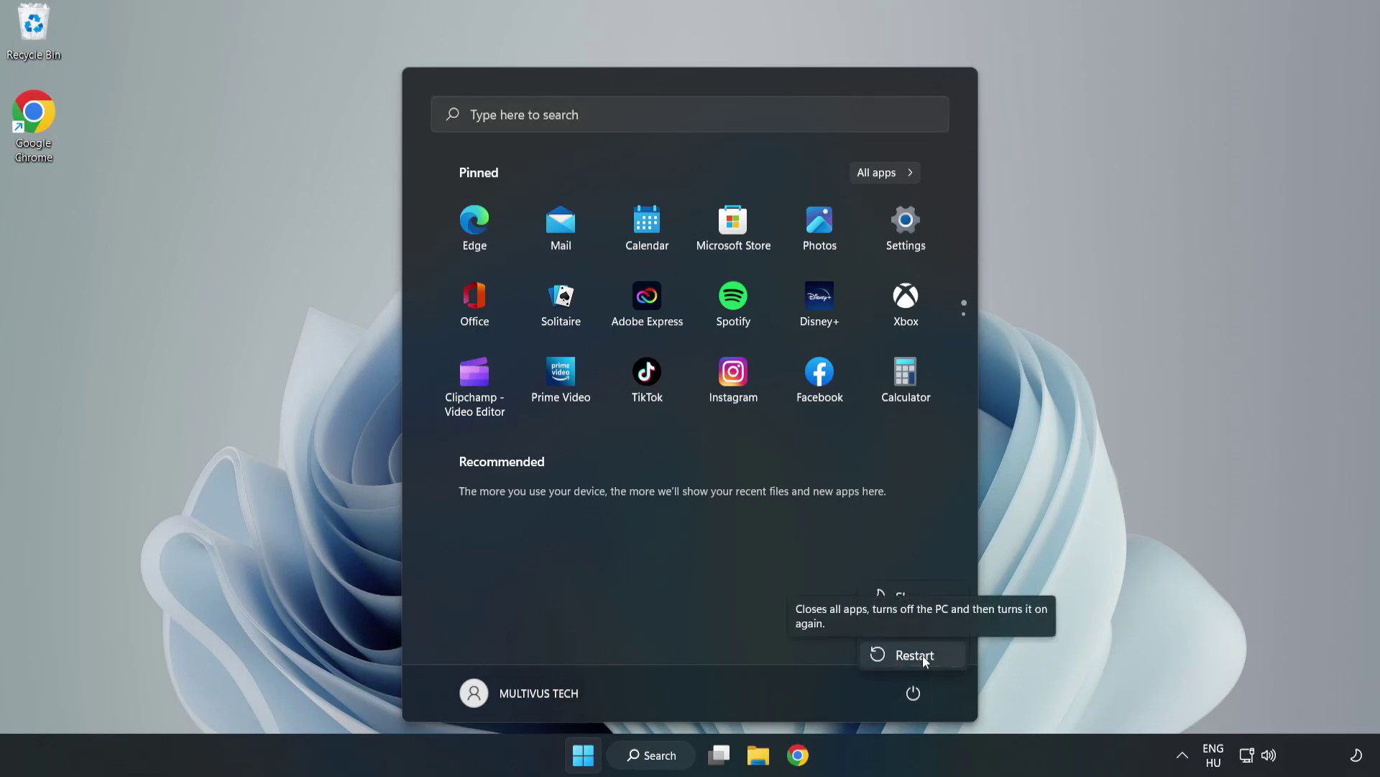